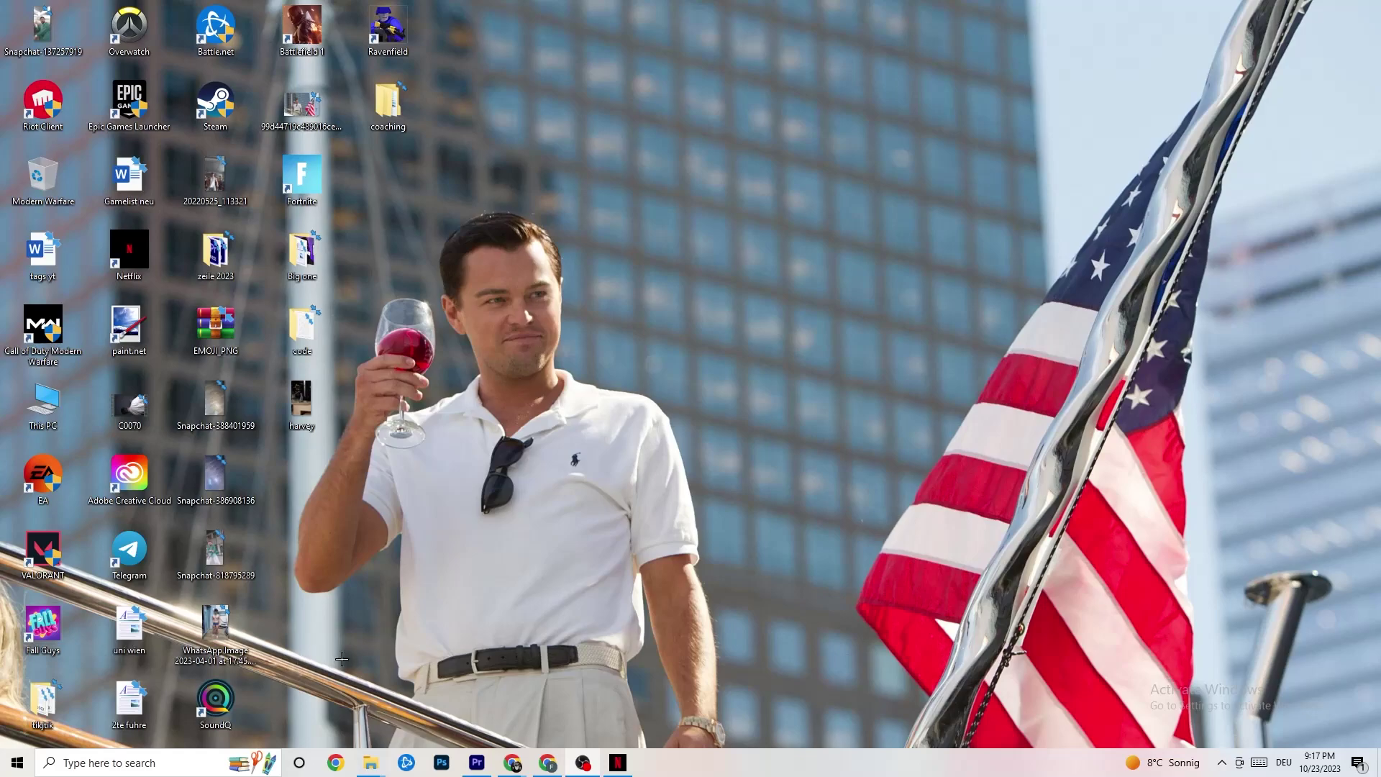
Open the display settings in Windows Settings and check the color profile selection
left_click(16, 763)
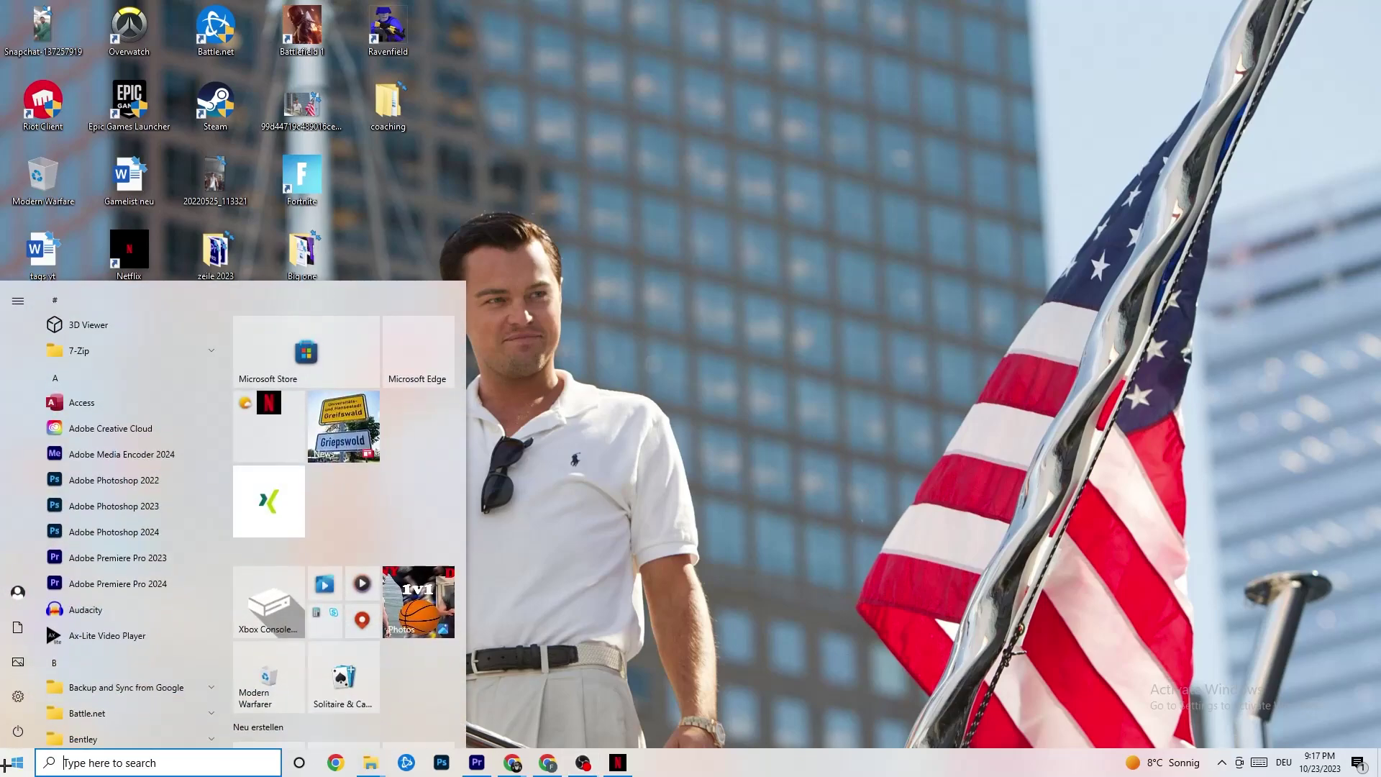
left_click(18, 696)
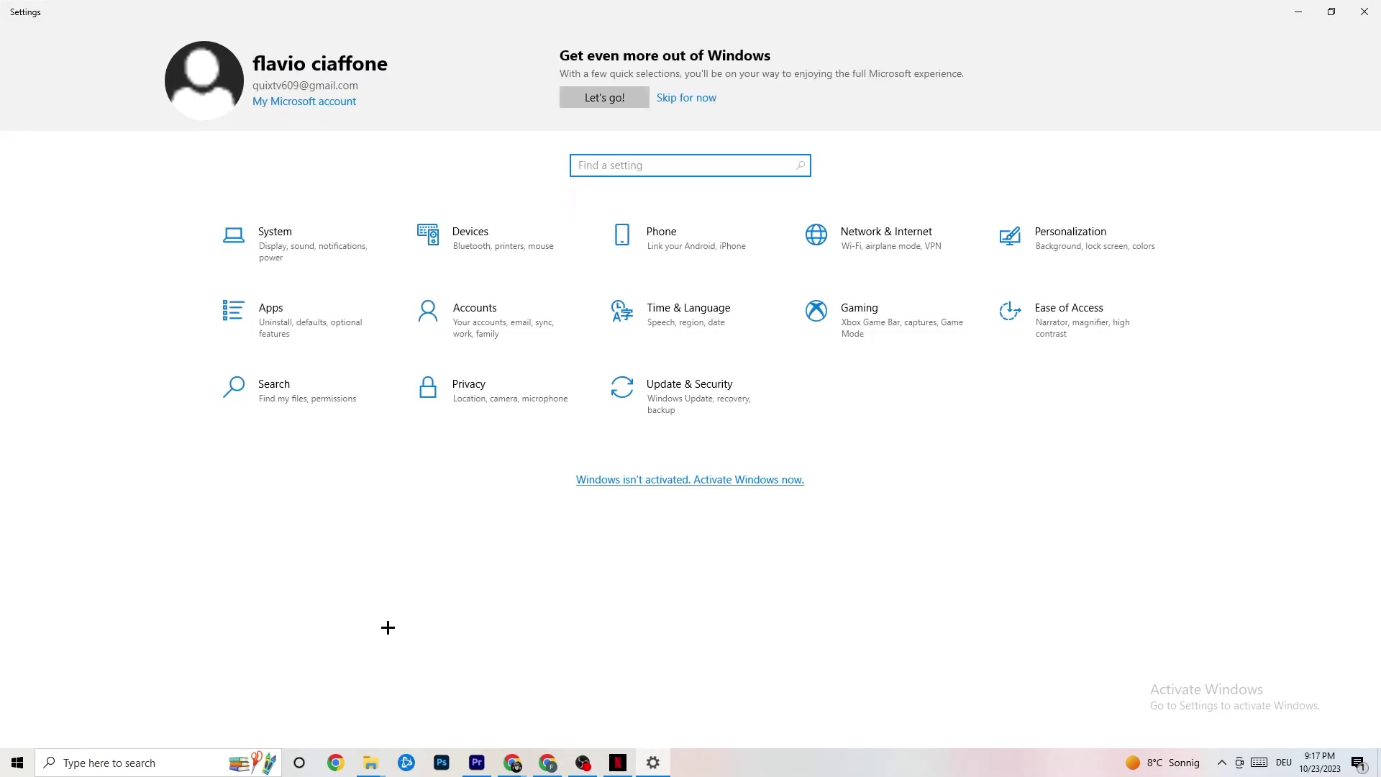
left_click(298, 248)
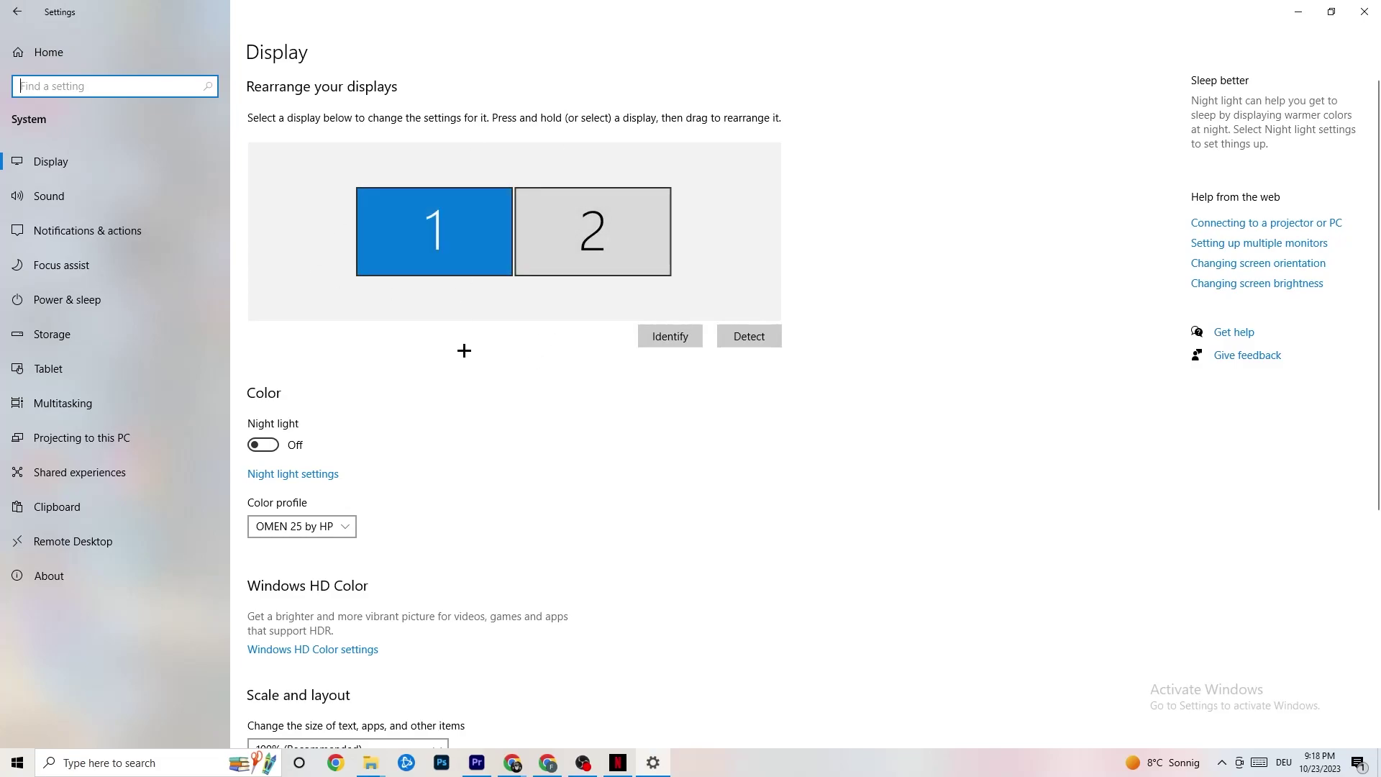
scroll(448, 299, "down", 4)
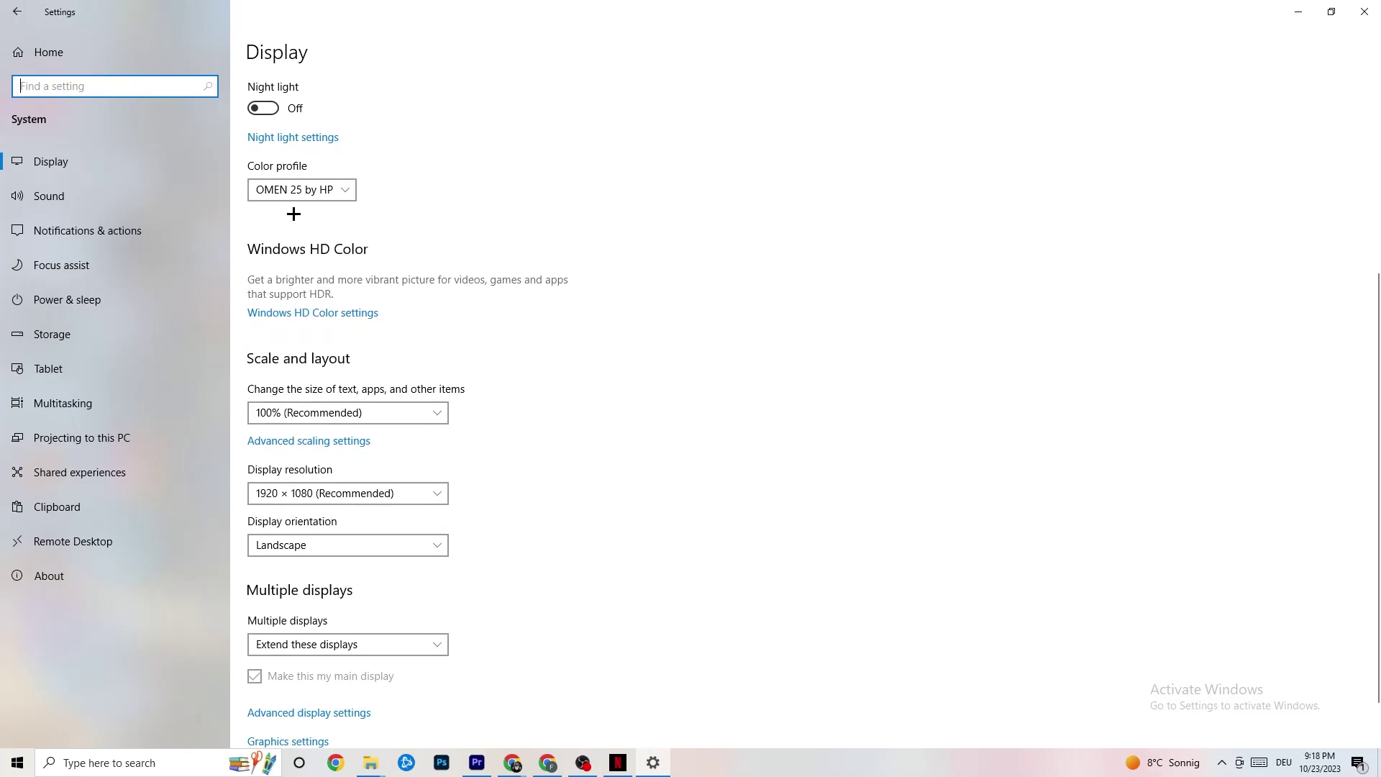
left_click(338, 189)
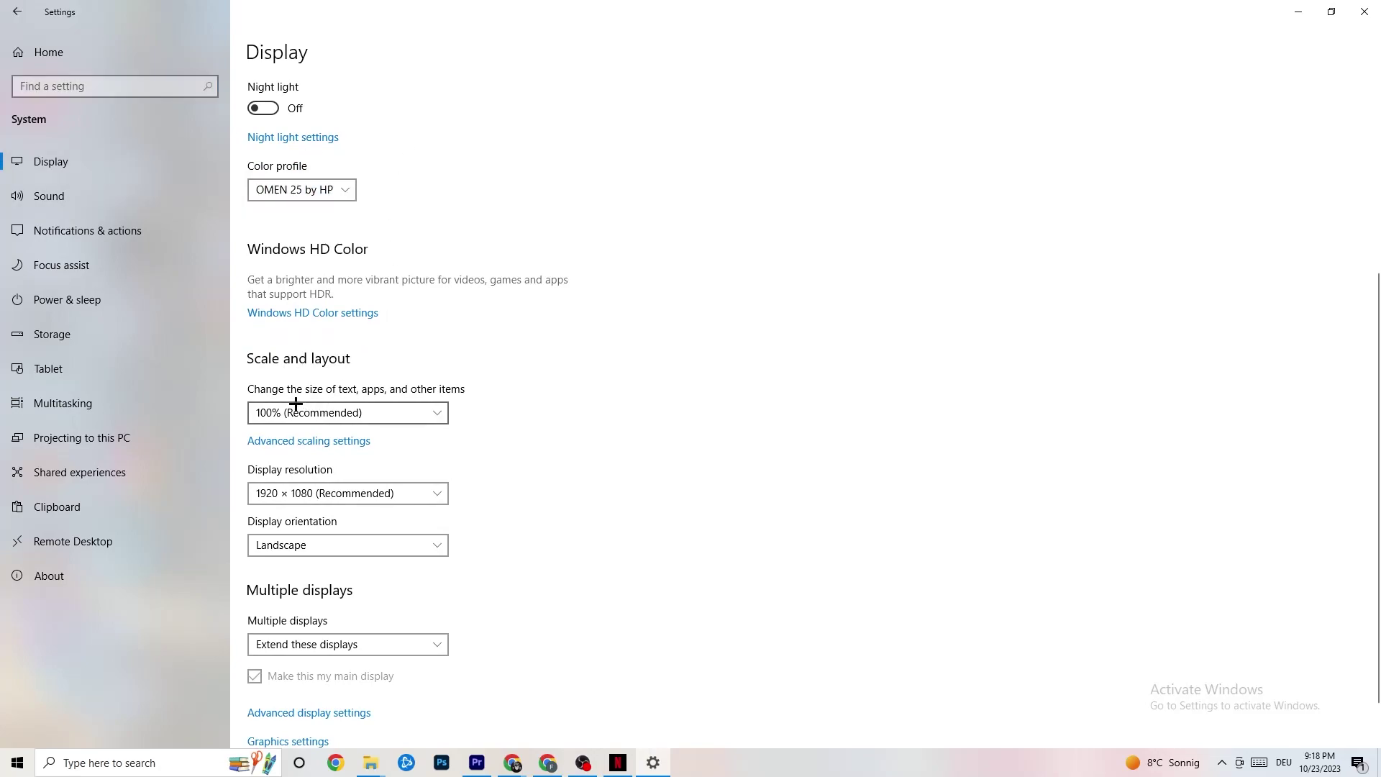
Review the available text and app scaling percentages and the display resolution options without changing them
left_click(423, 412)
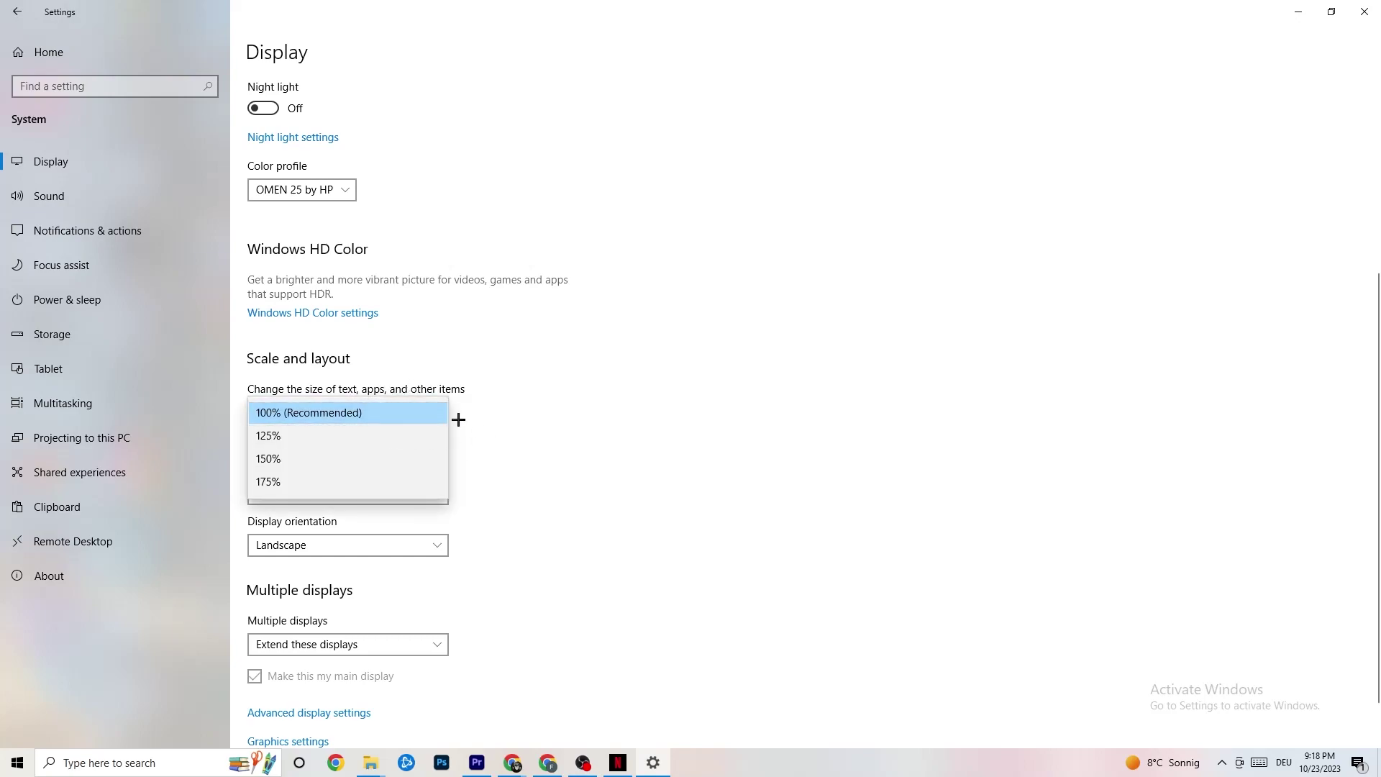
left_click(591, 353)
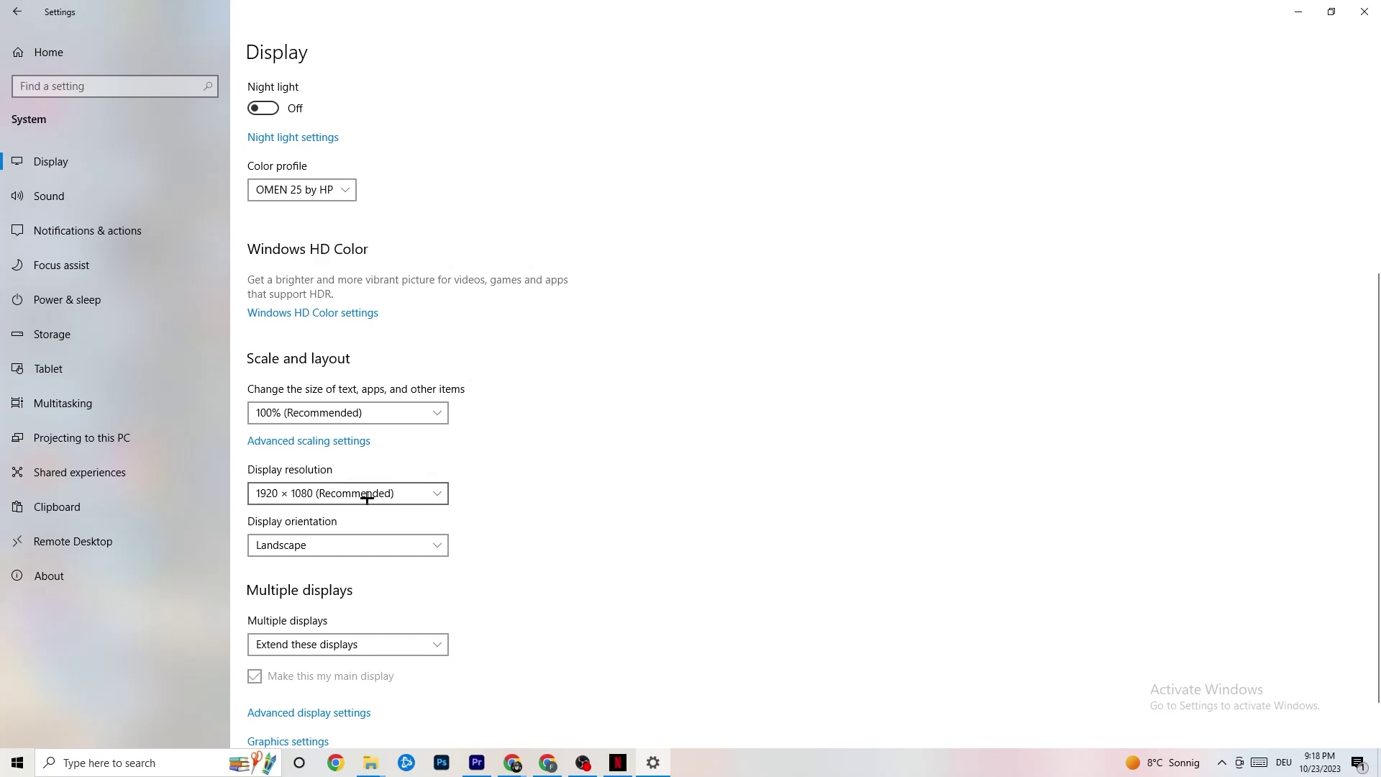
left_click(445, 492)
left_click(594, 451)
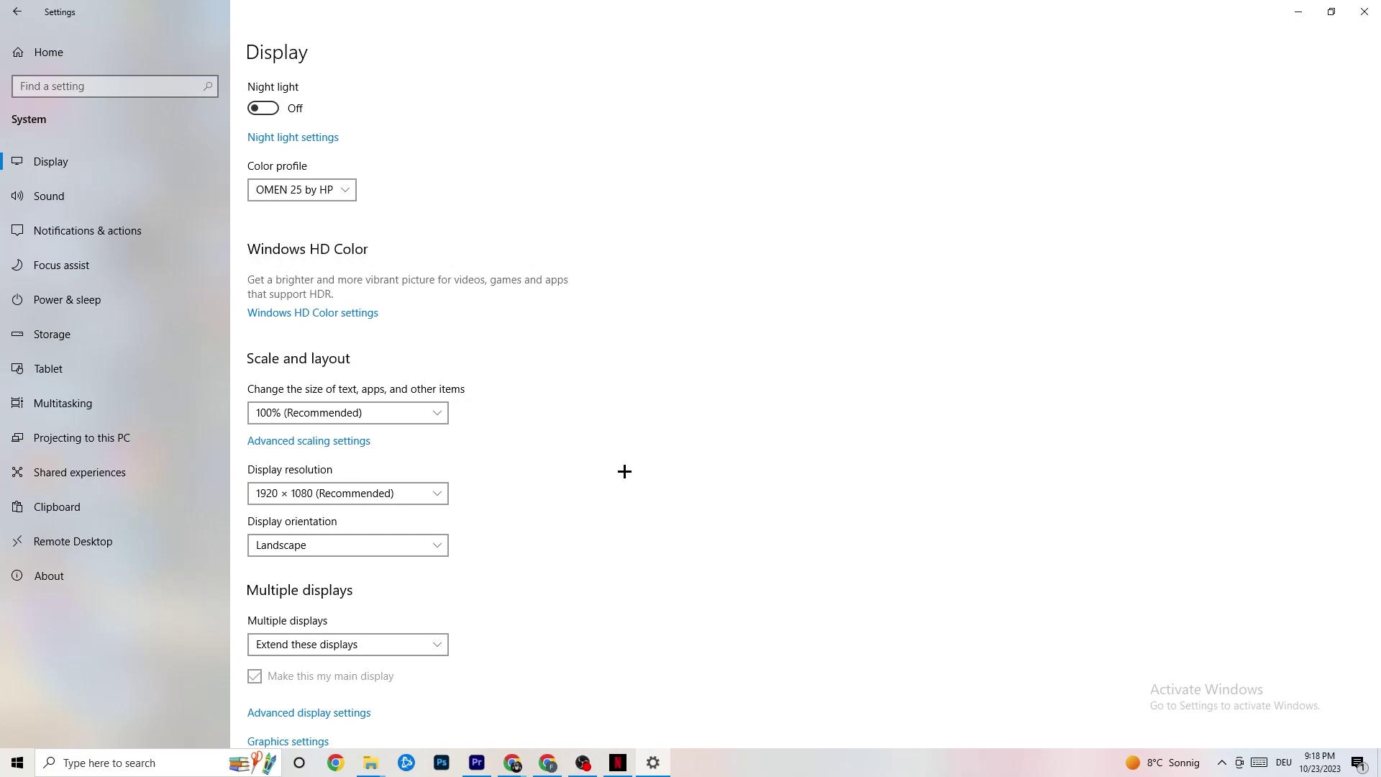
left_click(450, 493)
left_click(573, 463)
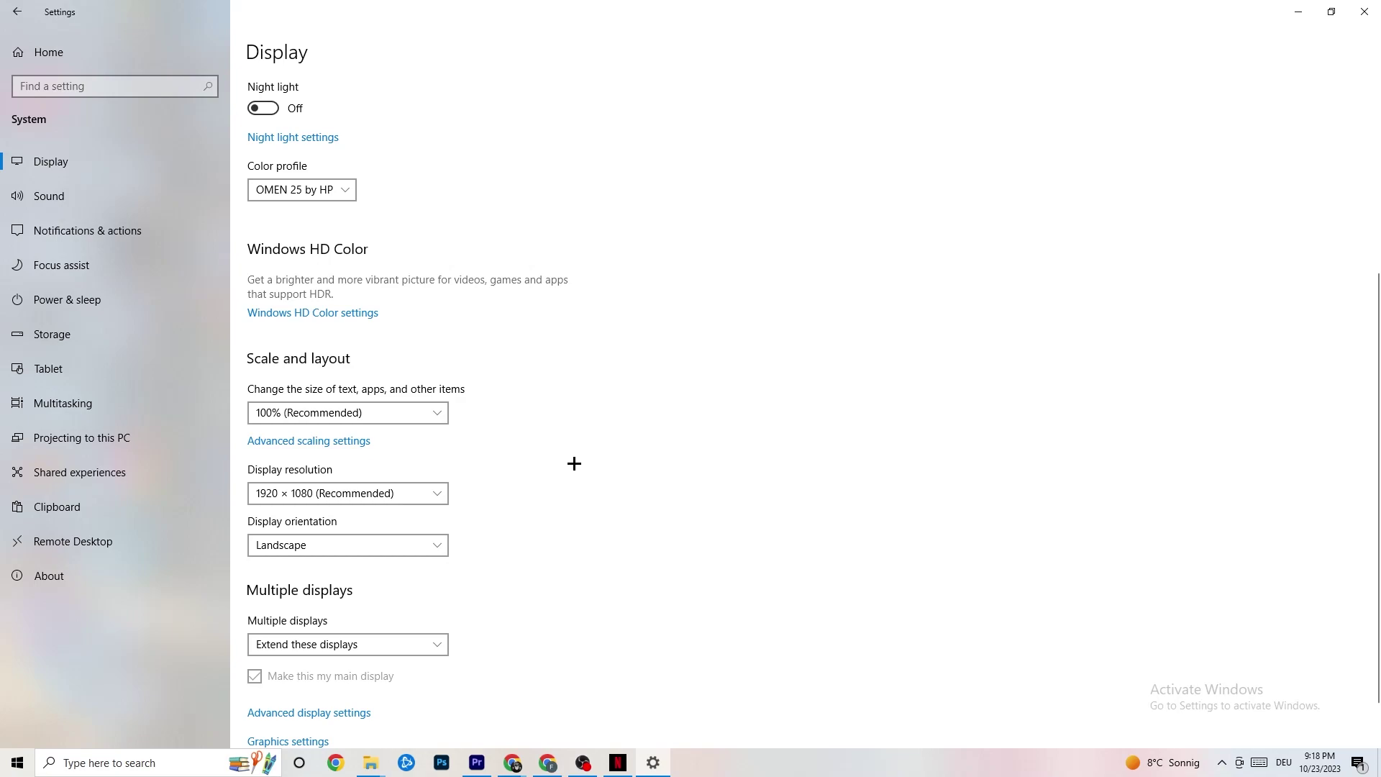
Open the Storage Sense configuration and review its recycle bin cleanup period and run frequency options
left_click(90, 345)
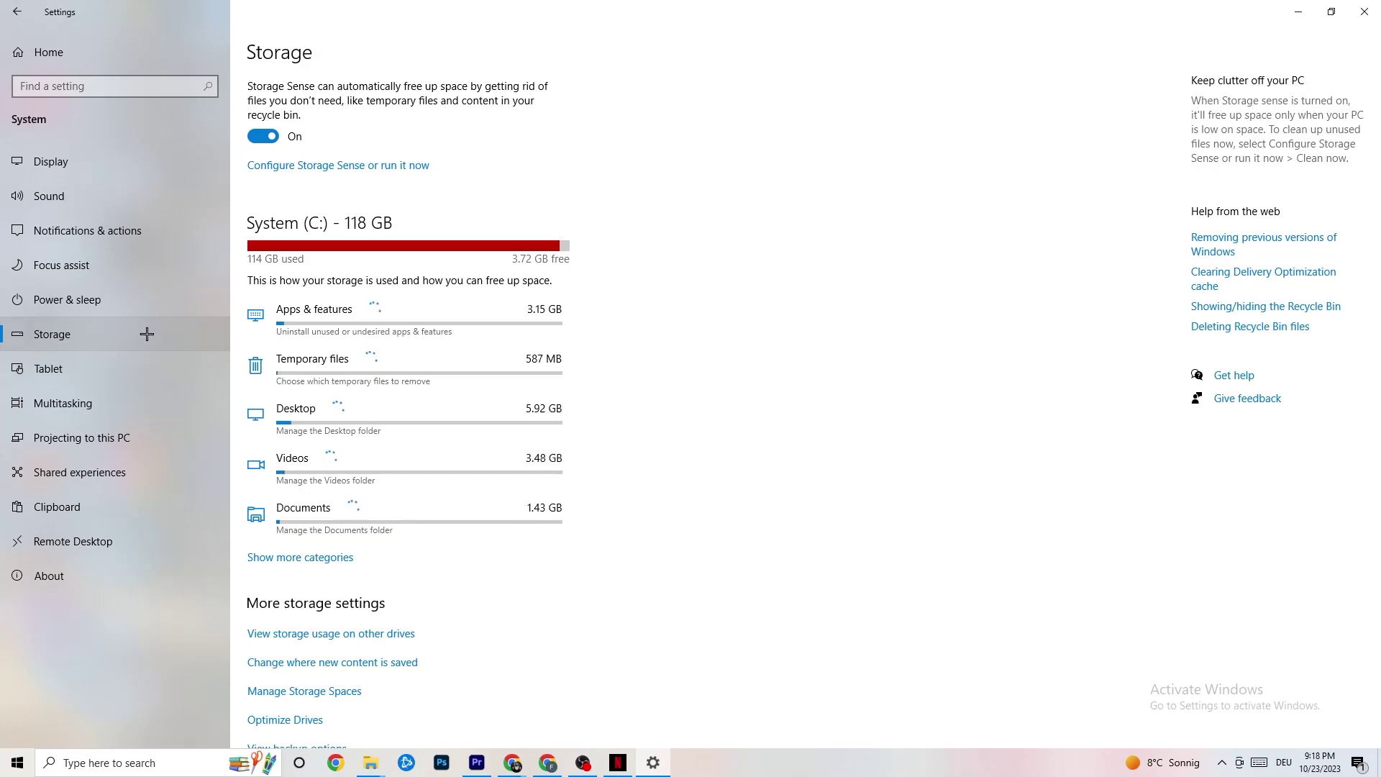
left_click(397, 168)
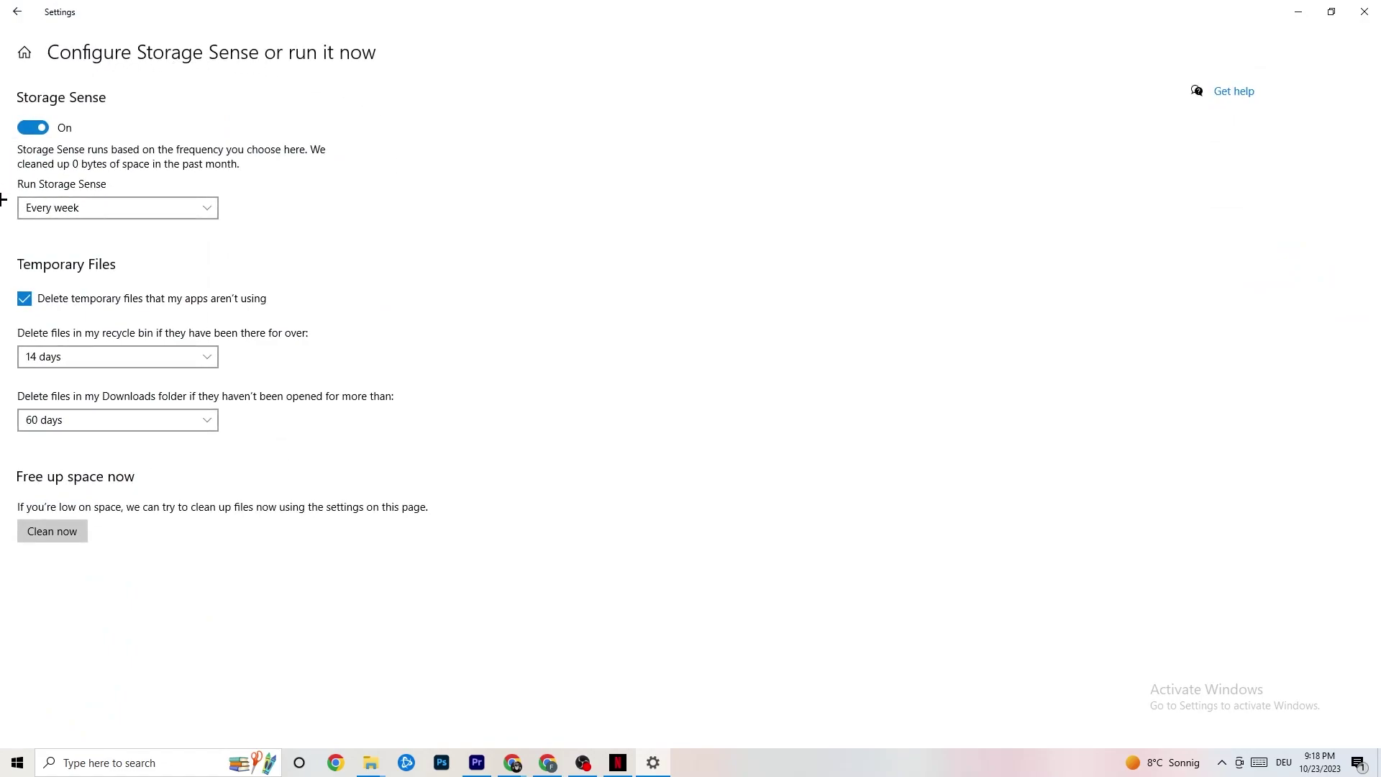
left_click(144, 355)
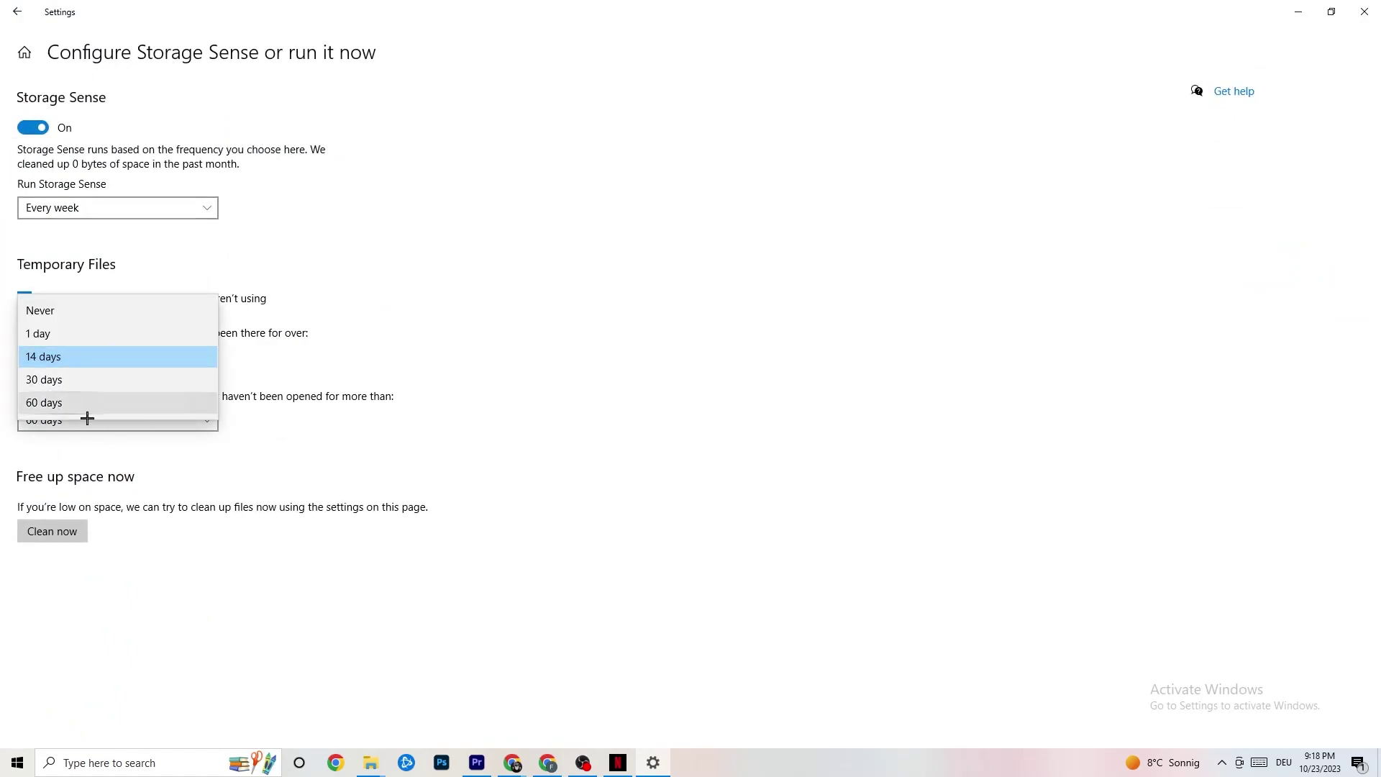
left_click(134, 354)
left_click(129, 208)
left_click(138, 206)
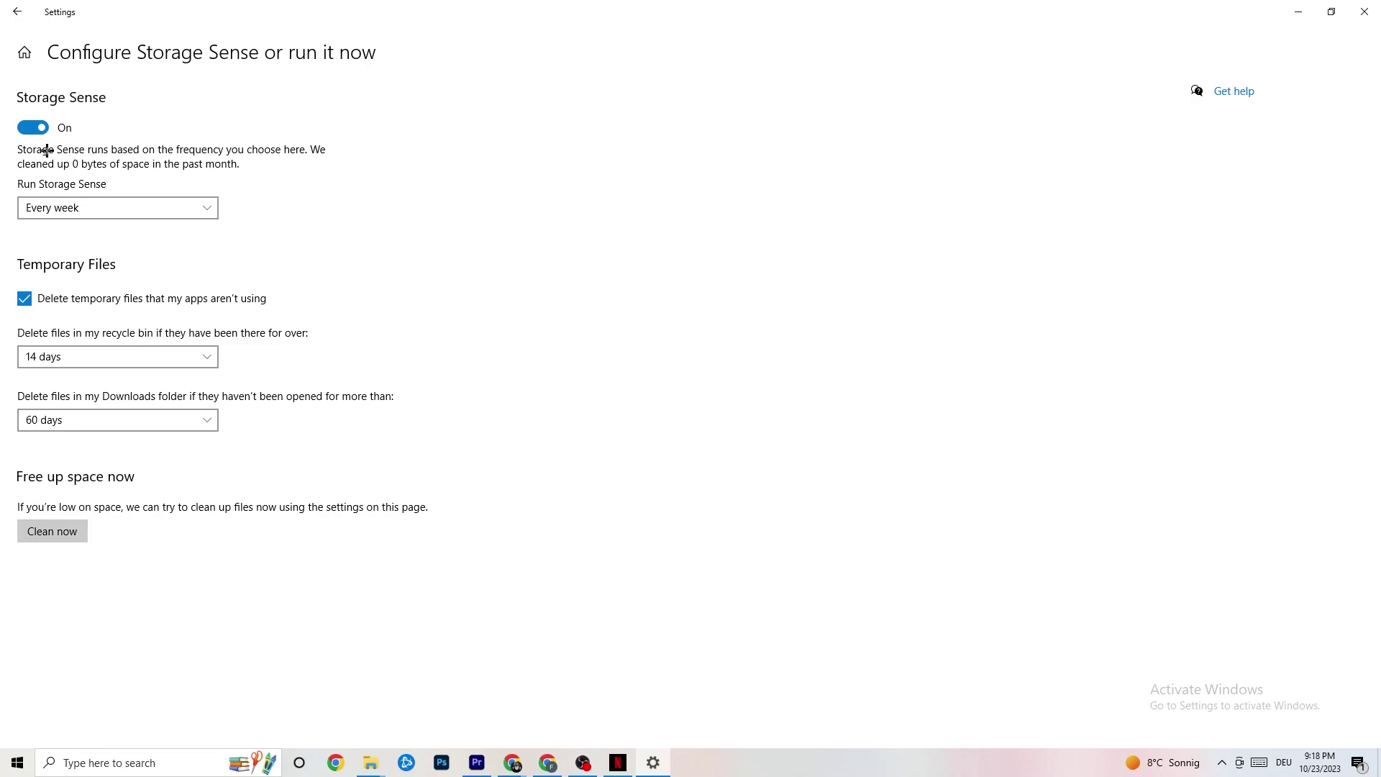
Go to the Power & sleep settings and review the power plans in Power Options, closing that window when done
left_click(12, 6)
left_click(12, 6)
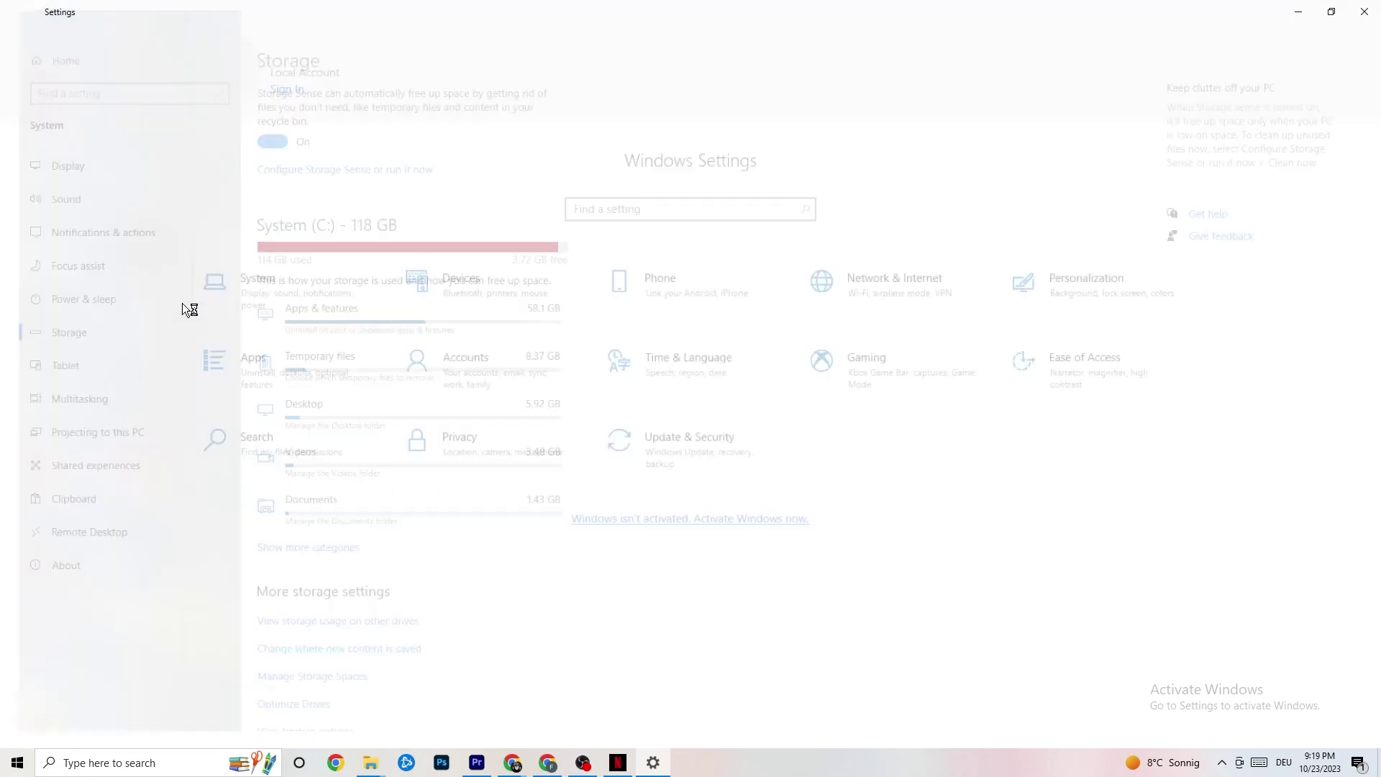
left_click(323, 231)
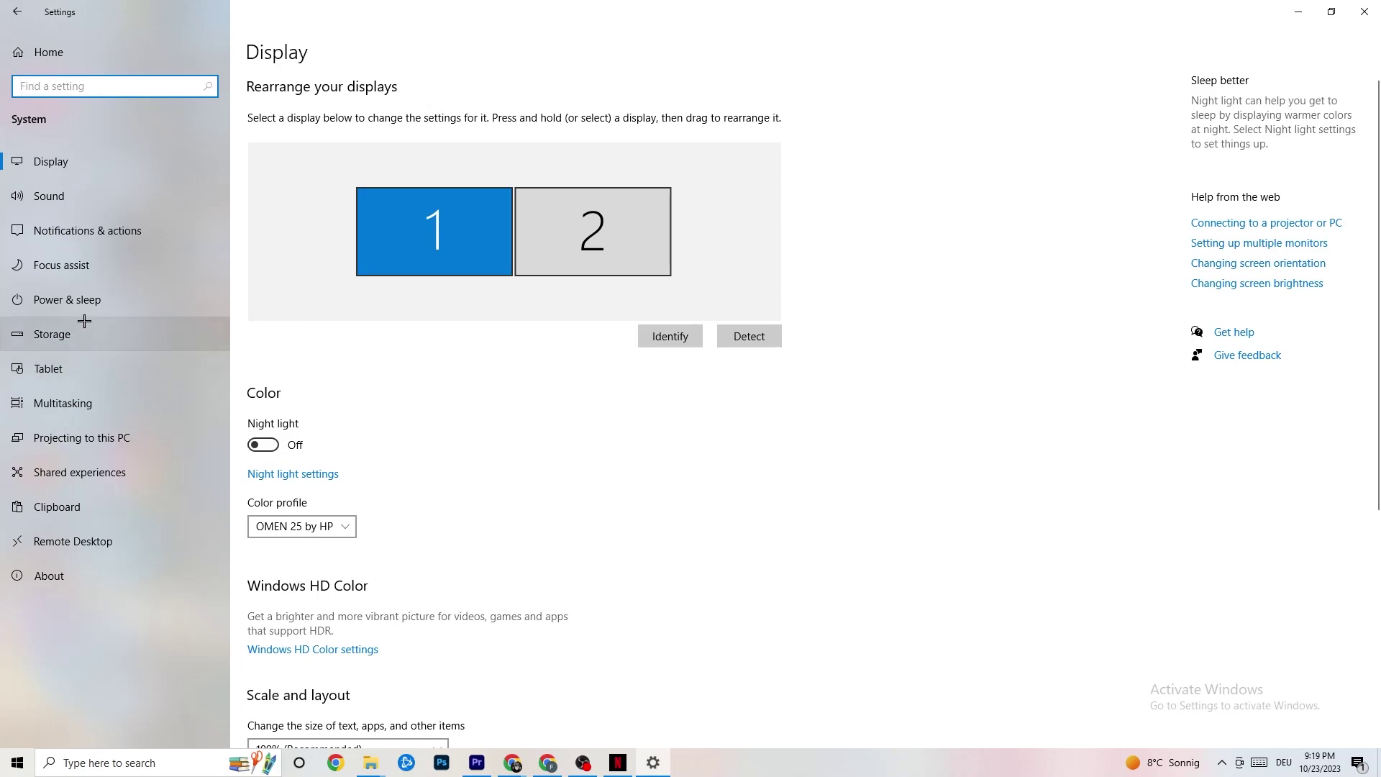
left_click(48, 295)
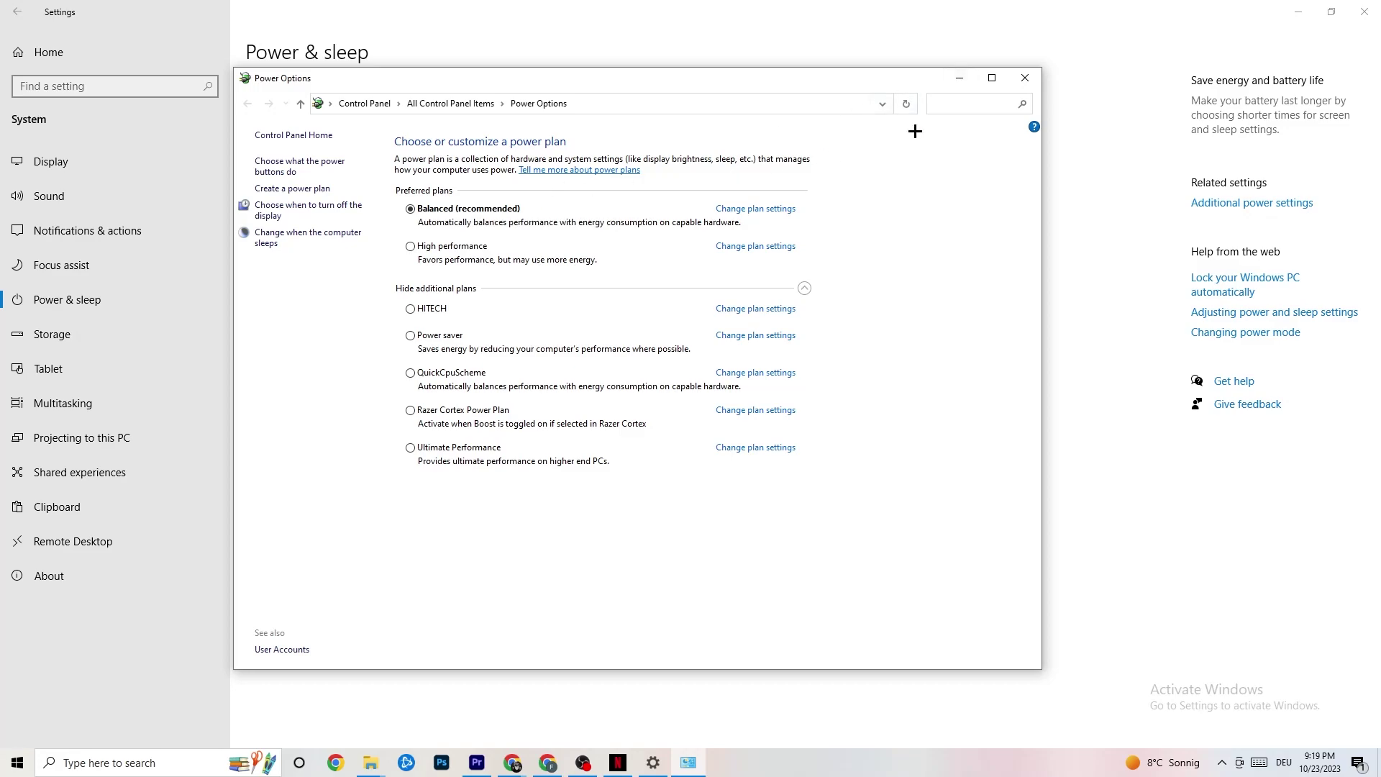
left_click(1030, 83)
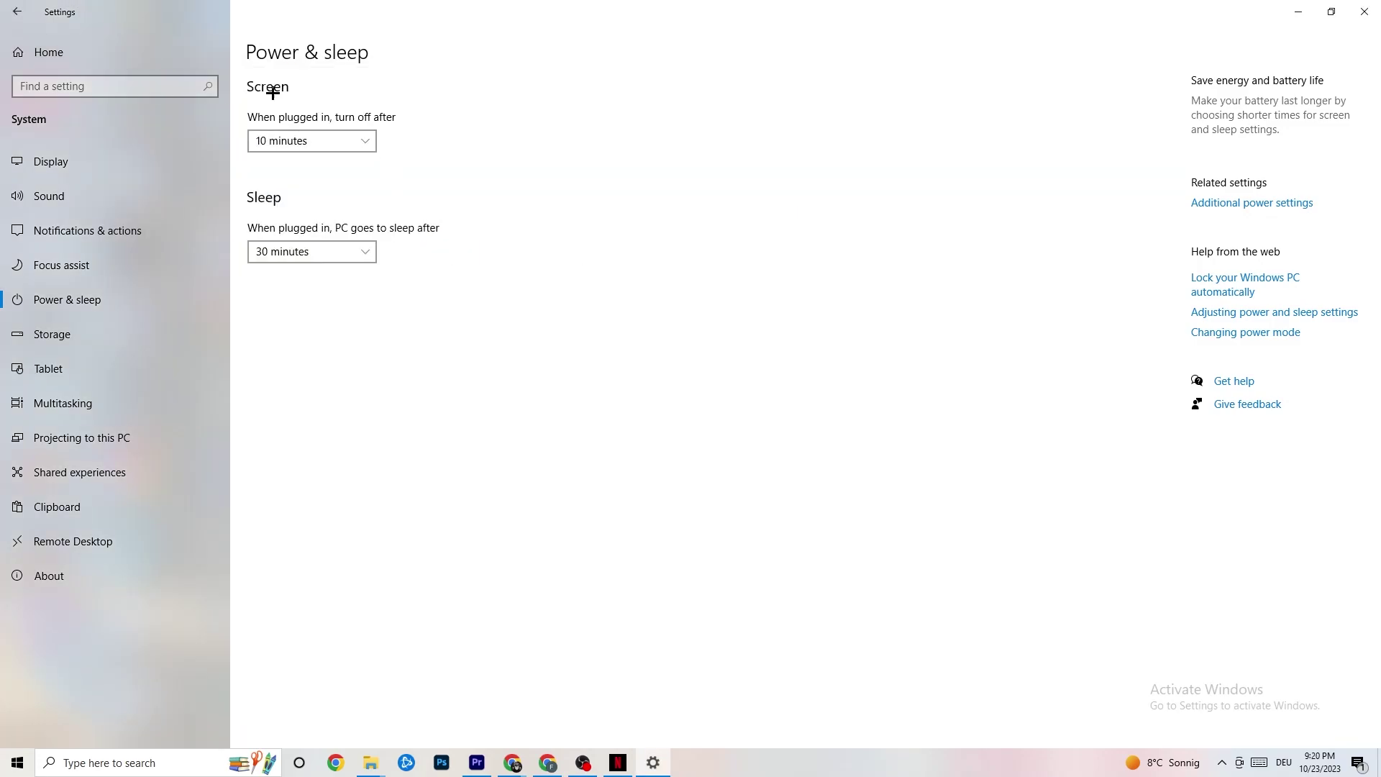
Examine the Xbox Game Bar, Captures and Game Mode pages in the Gaming settings
left_click(23, 9)
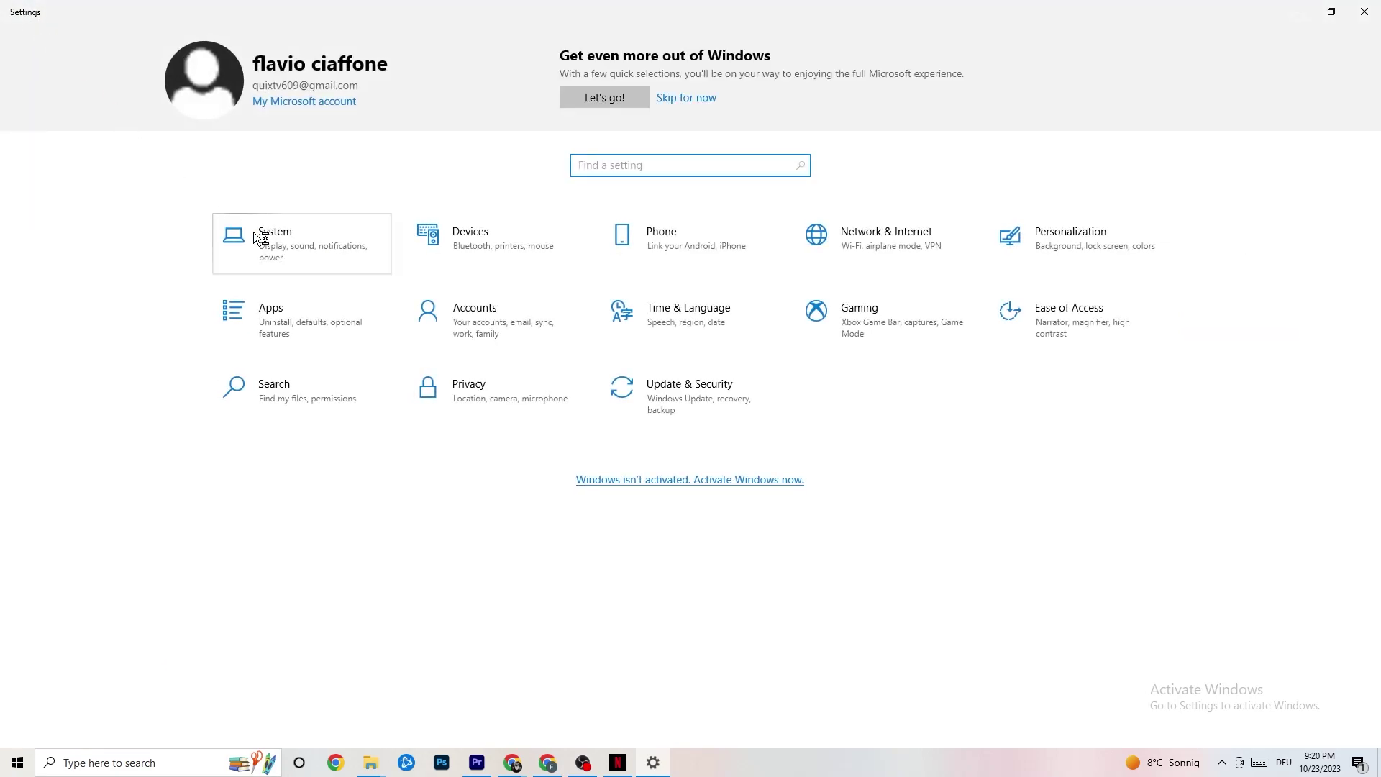
left_click(876, 337)
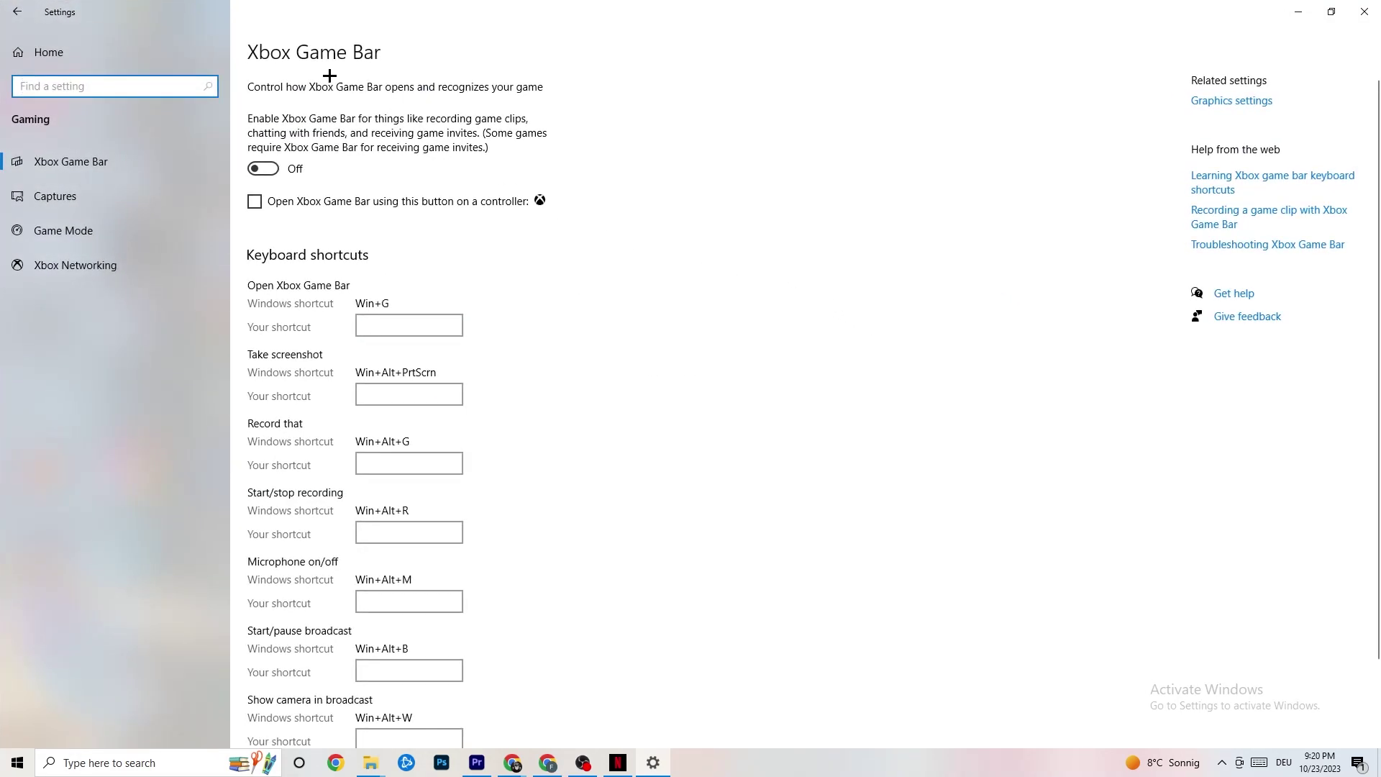
scroll(446, 280, "down", 2)
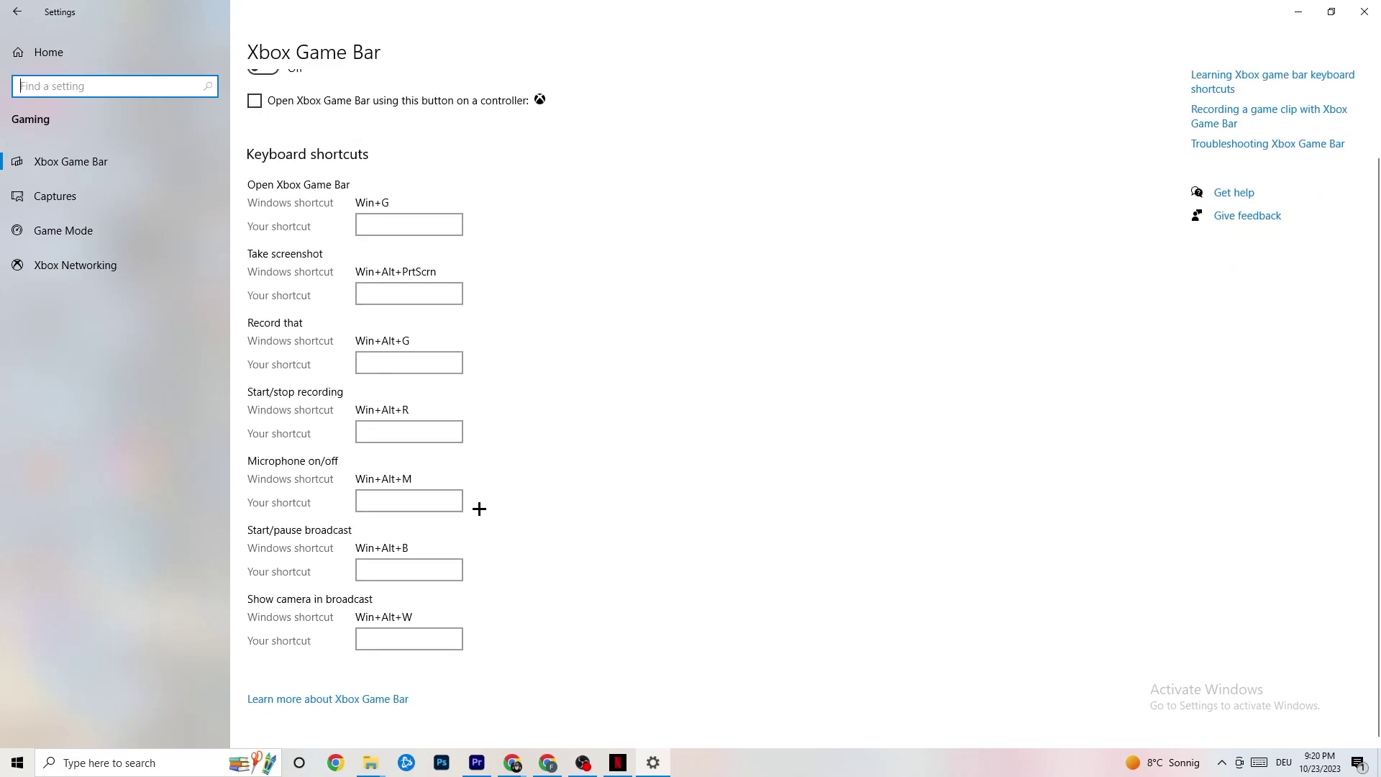
scroll(478, 509, "up", 2)
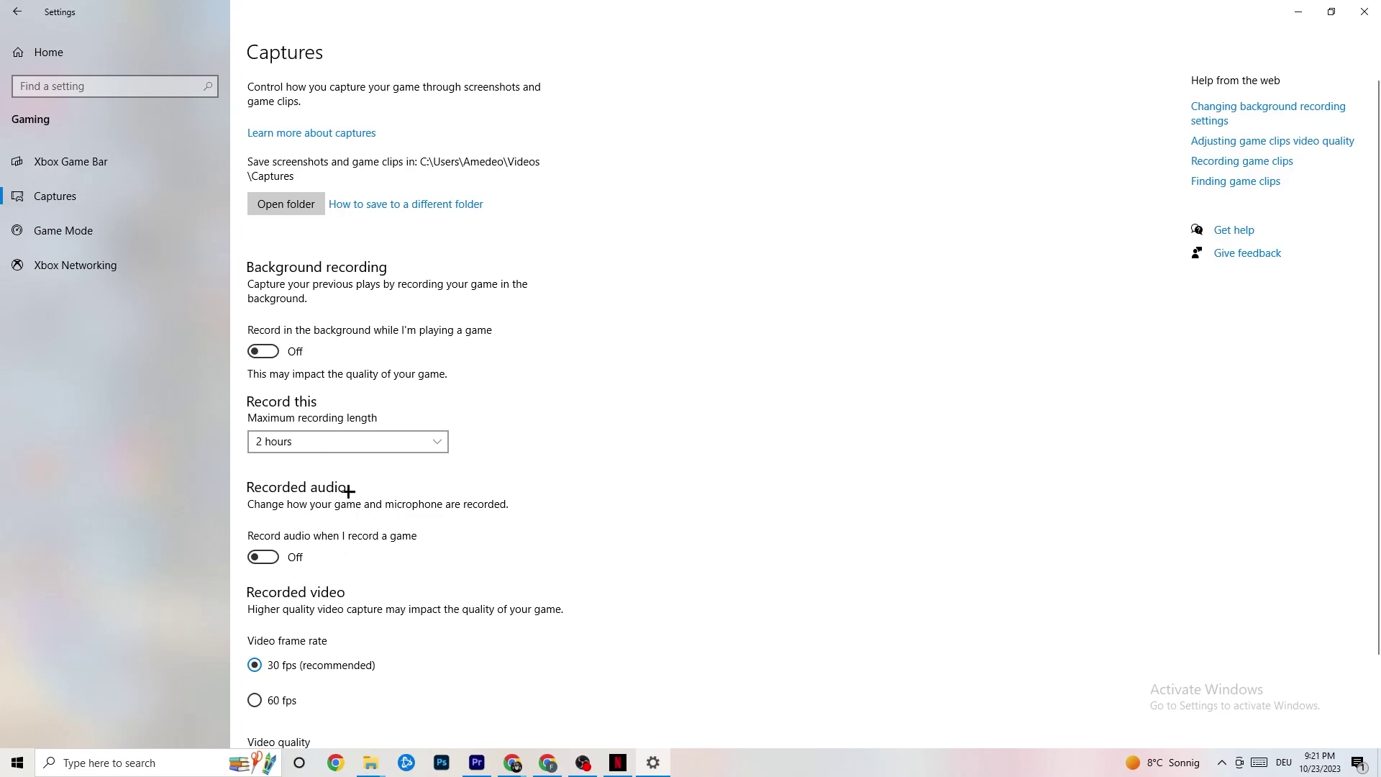
scroll(370, 496, "down", 1)
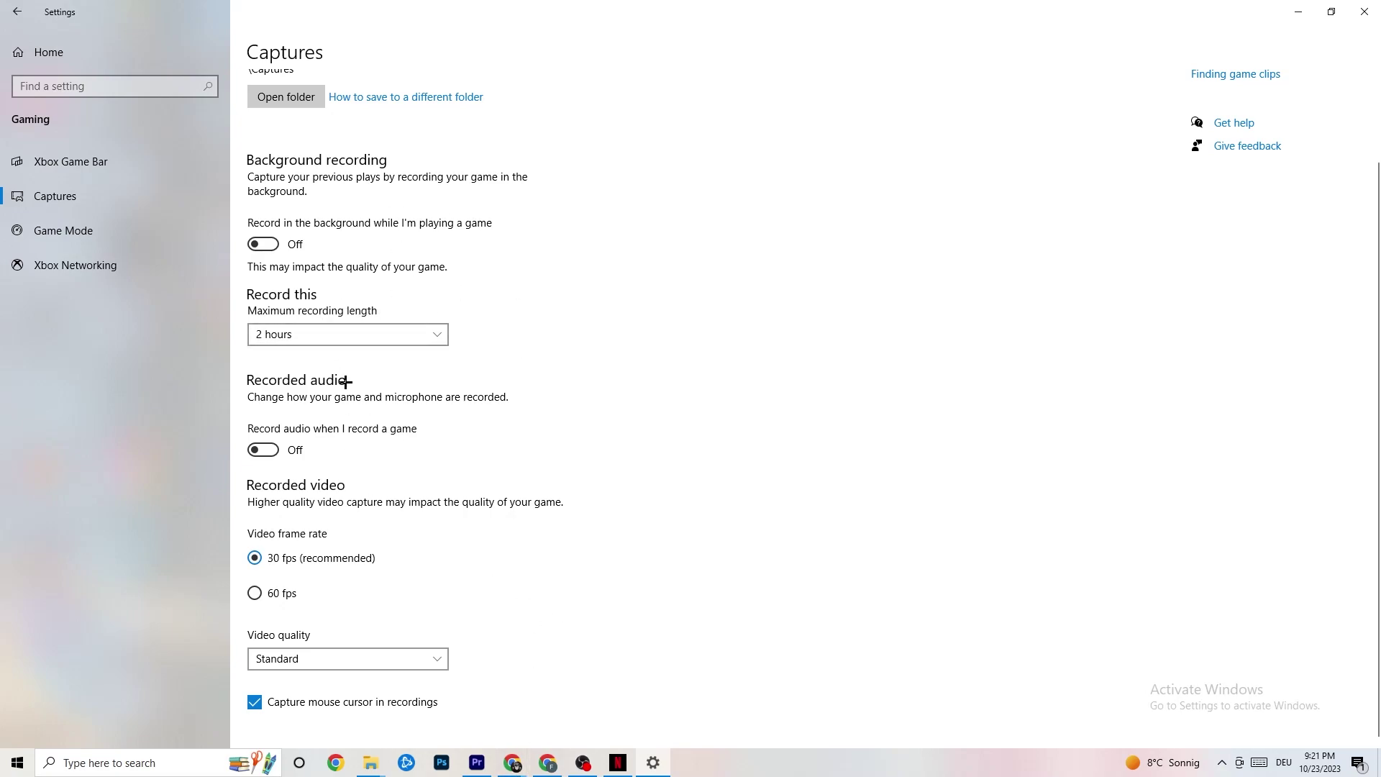
left_click(107, 237)
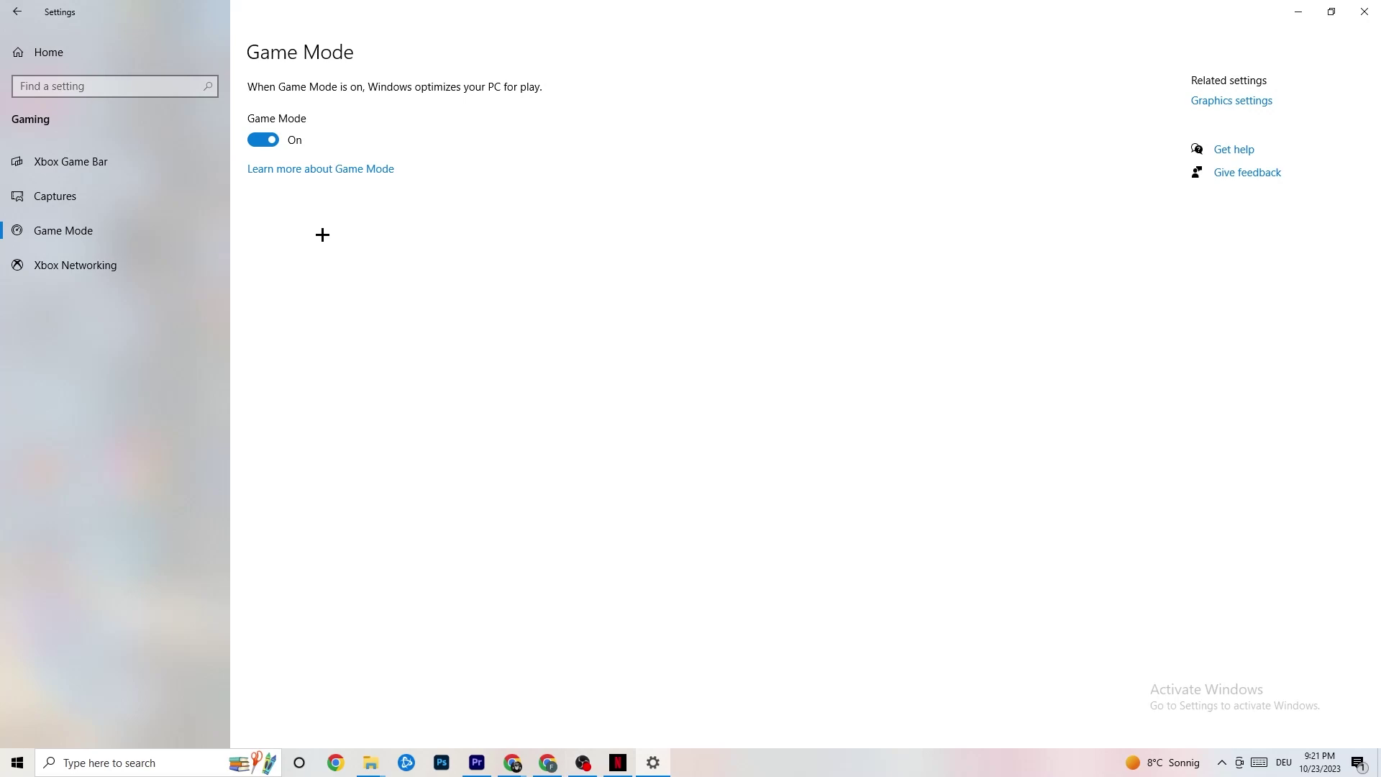
Check the Windows Update and Troubleshoot pages under Update & Security and close Settings
left_click(21, 12)
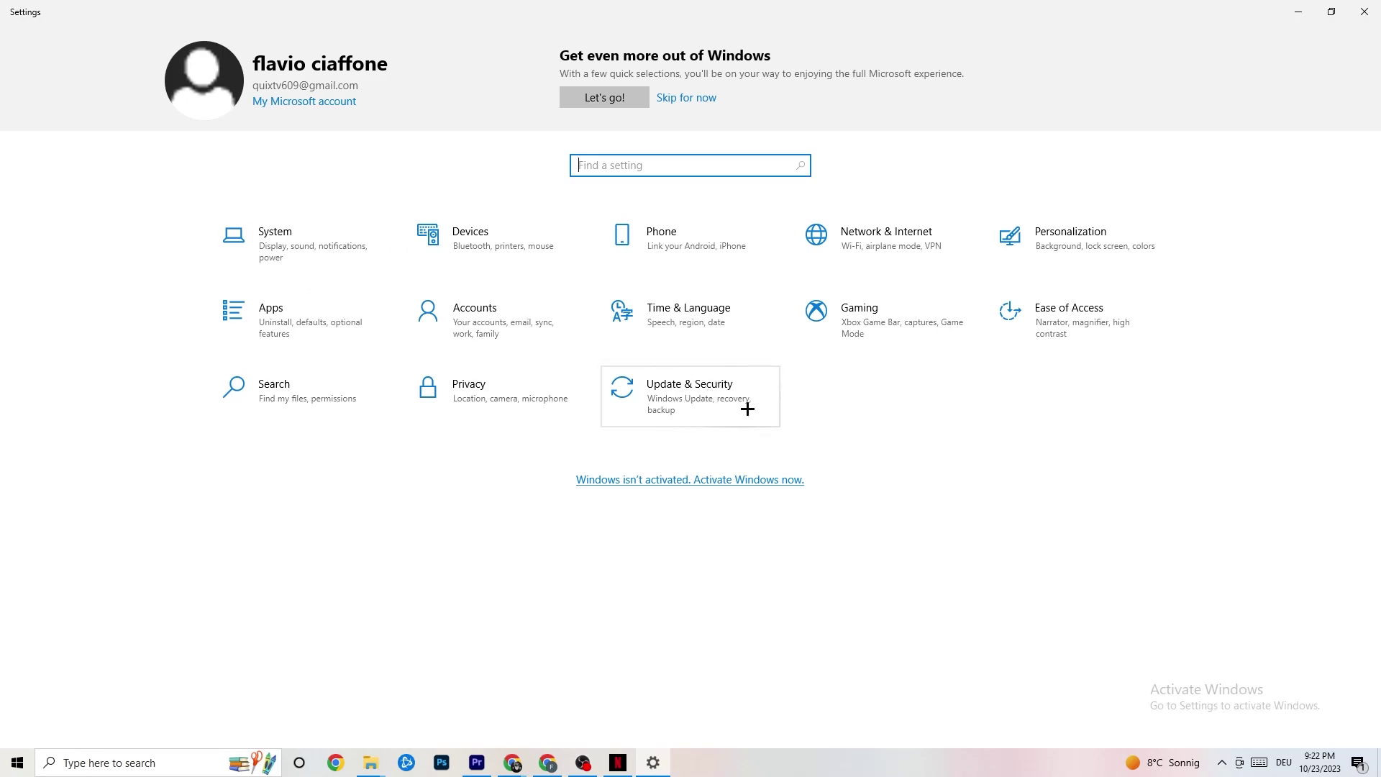
left_click(712, 407)
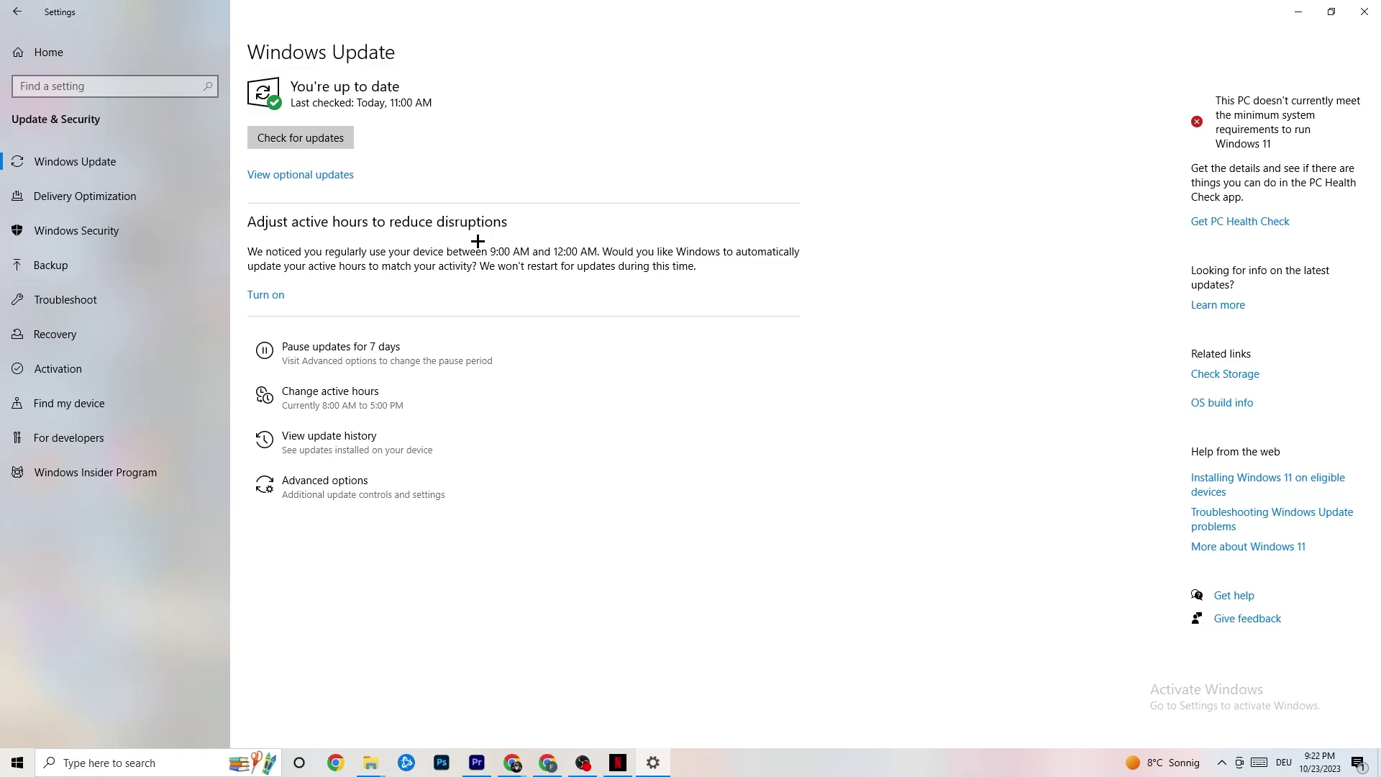
left_click(118, 305)
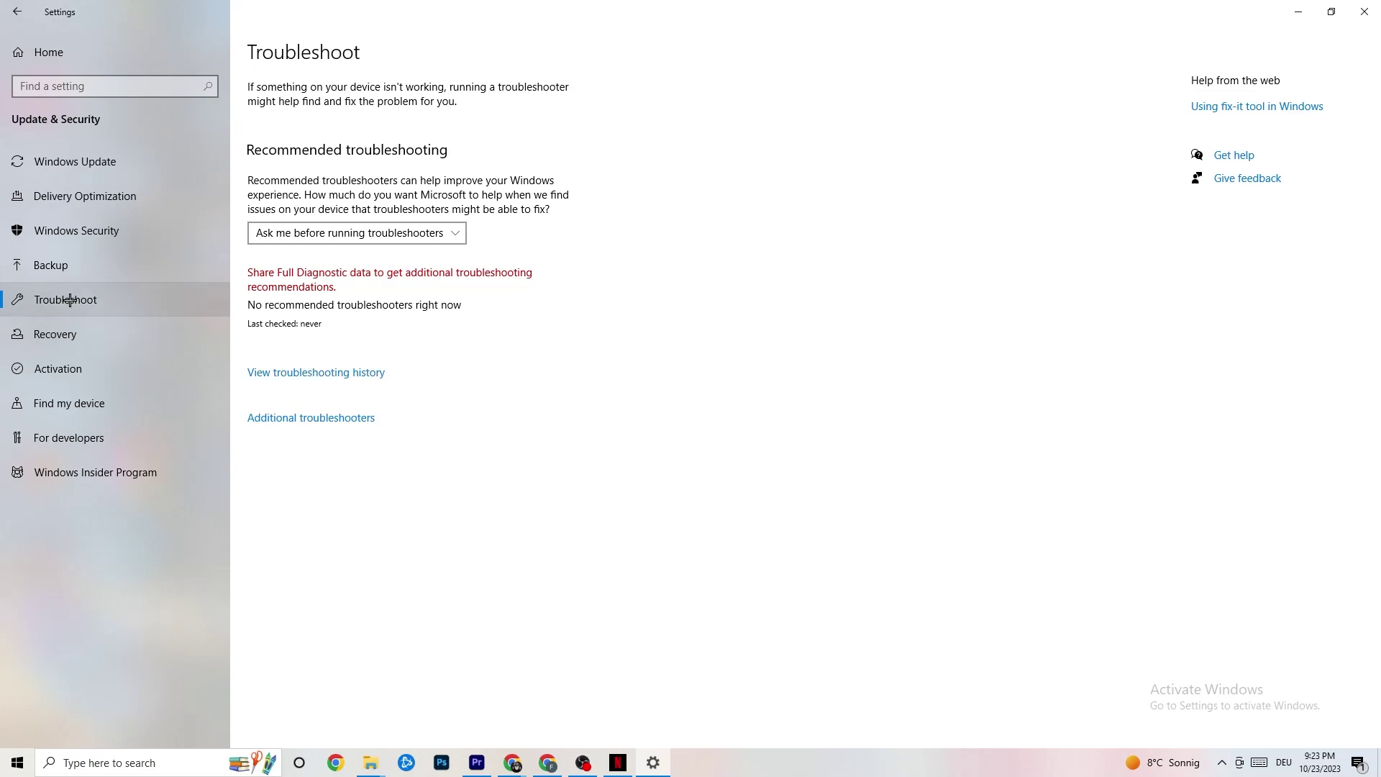
left_click(1364, 11)
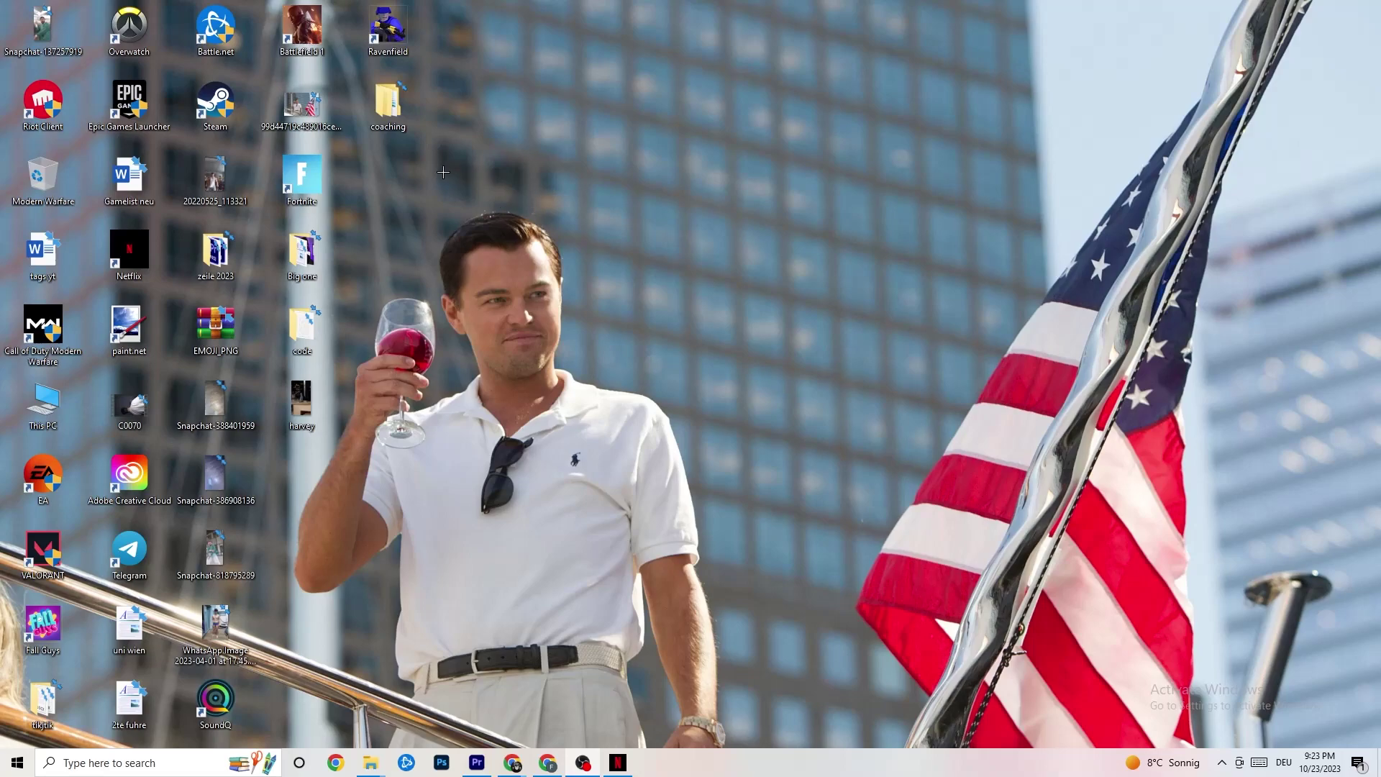
Place a Steam shortcut in an empty area of the desktop, apart from the other icons
key("ctrl+v")
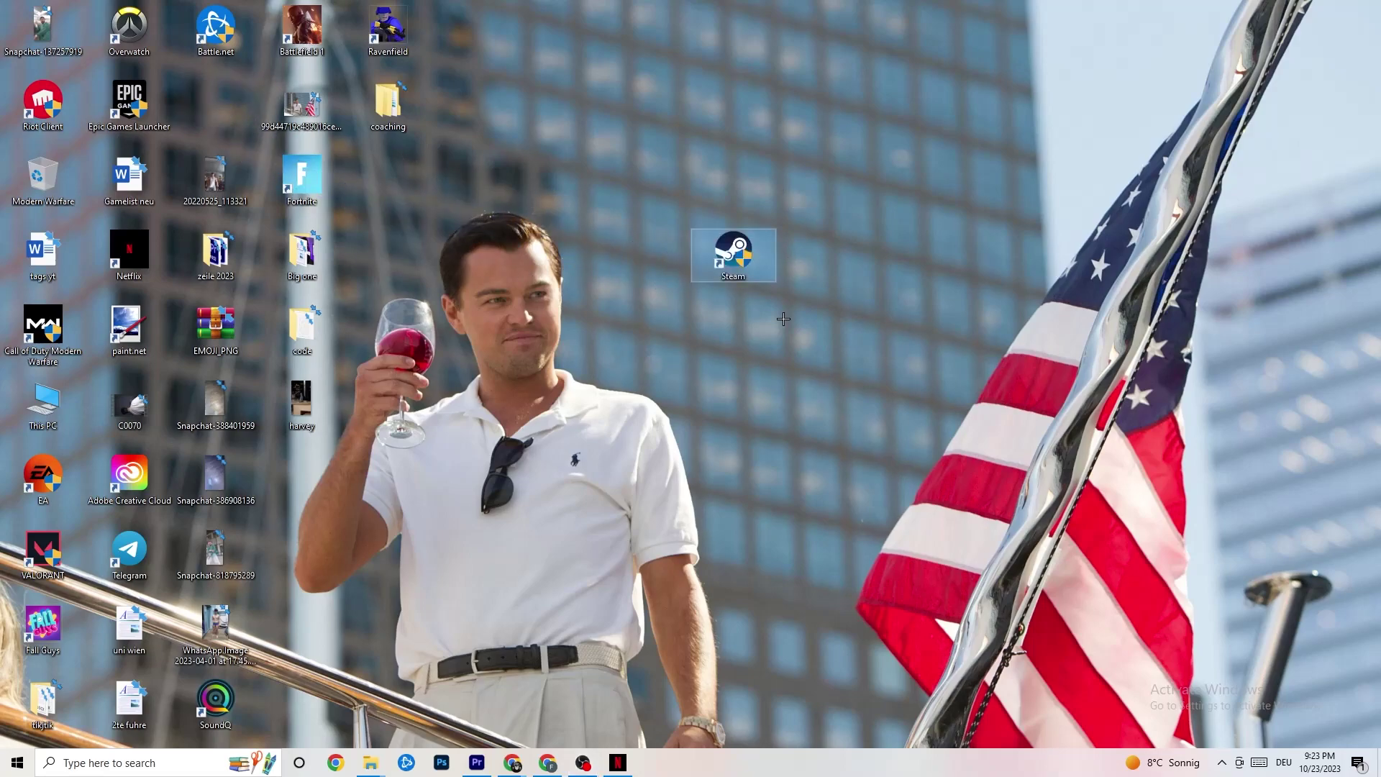
right_click(732, 261)
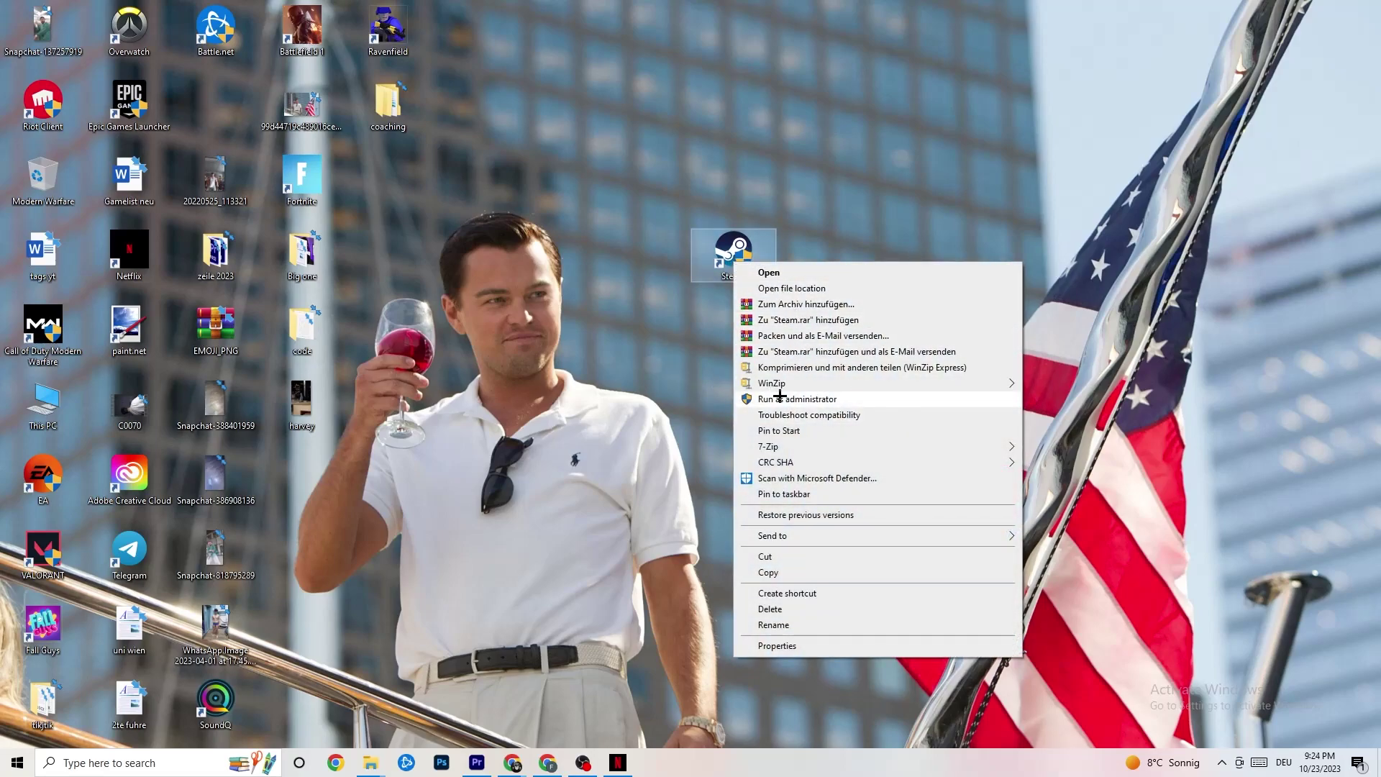
left_click(601, 363)
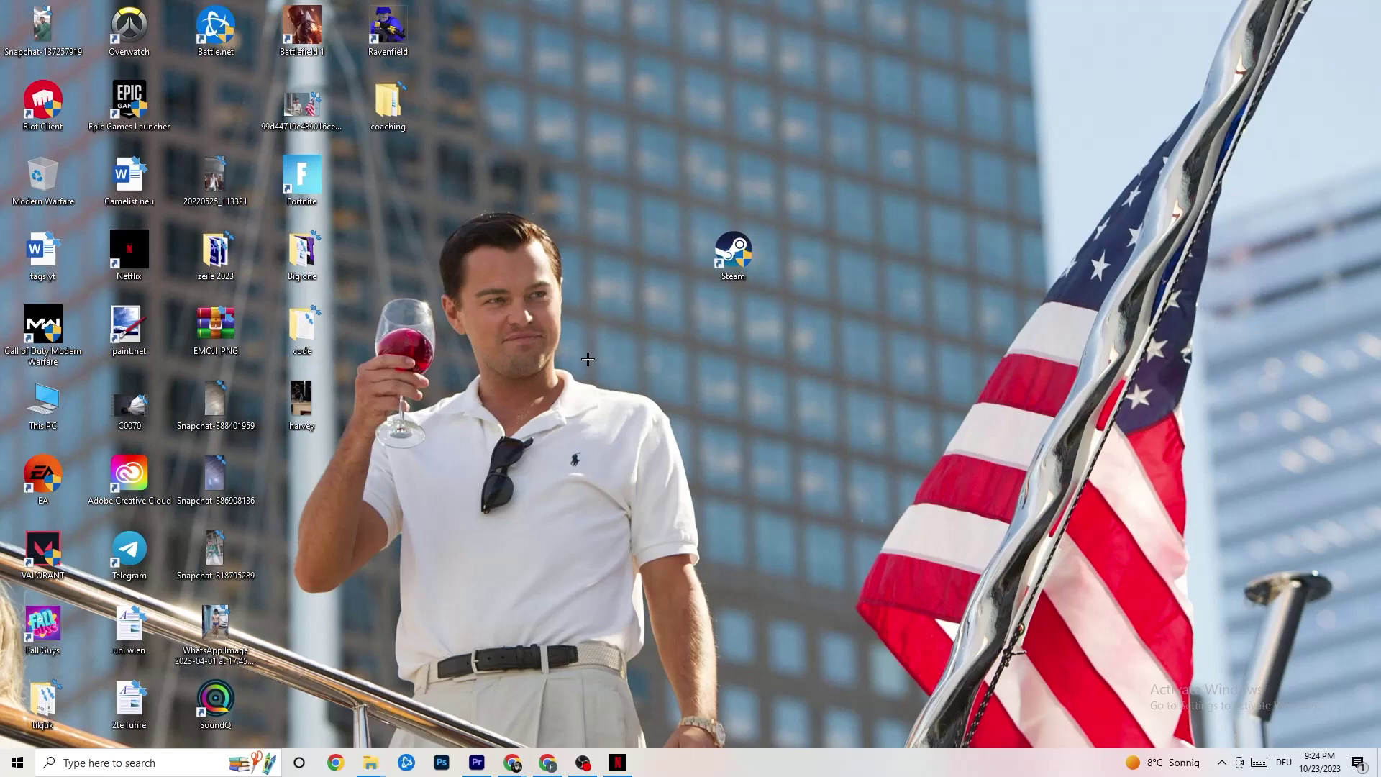
left_click_drag(719, 248, 633, 251)
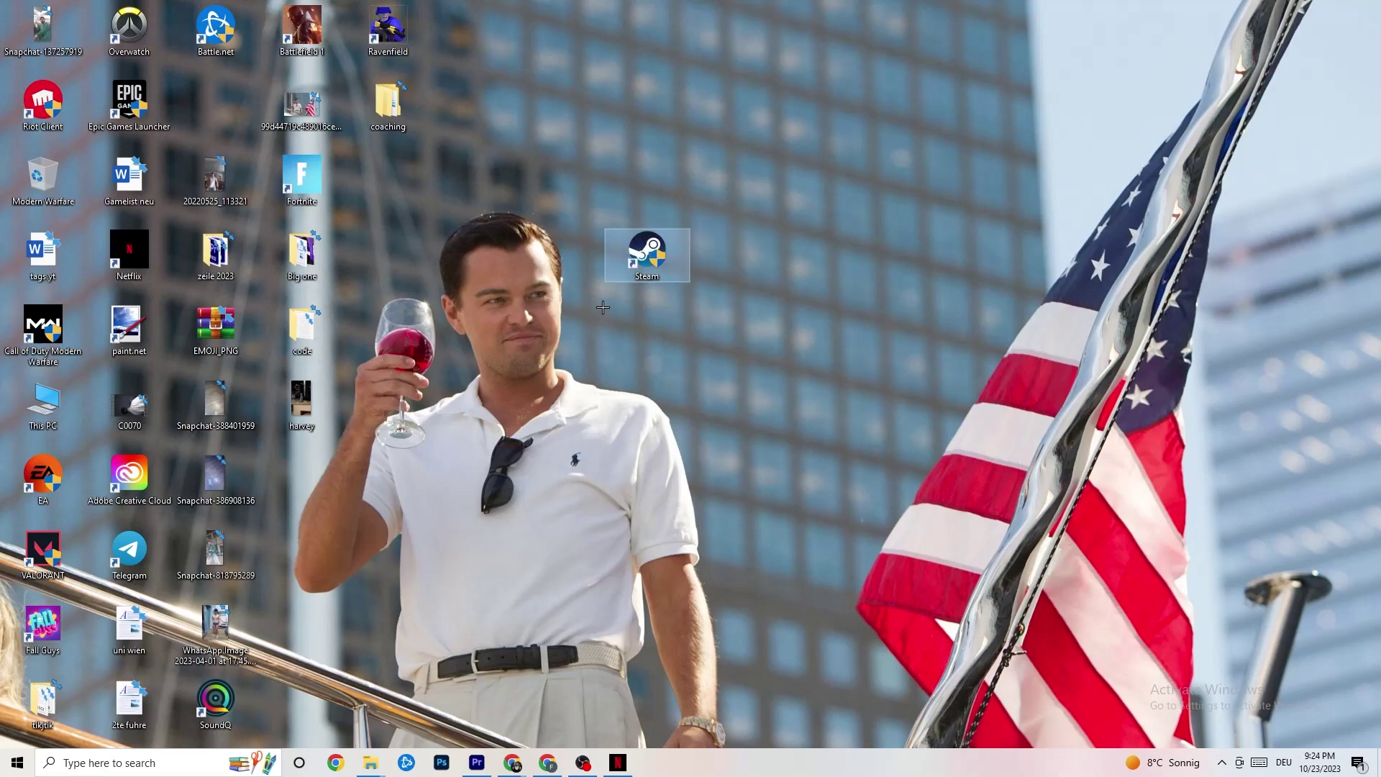
Review the compatibility settings and the available Windows compatibility modes in the Steam shortcut's properties, closing the dialog when done
right_click(637, 261)
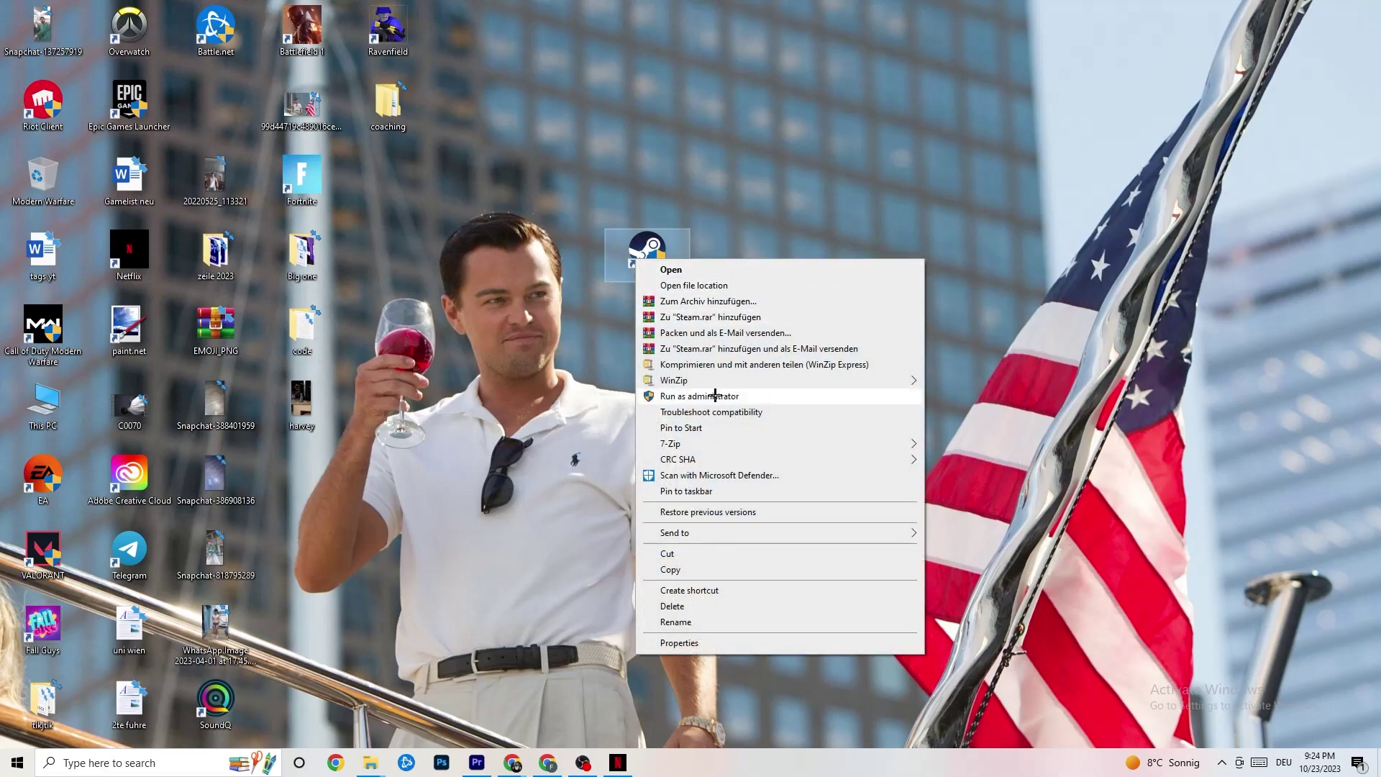
left_click(702, 644)
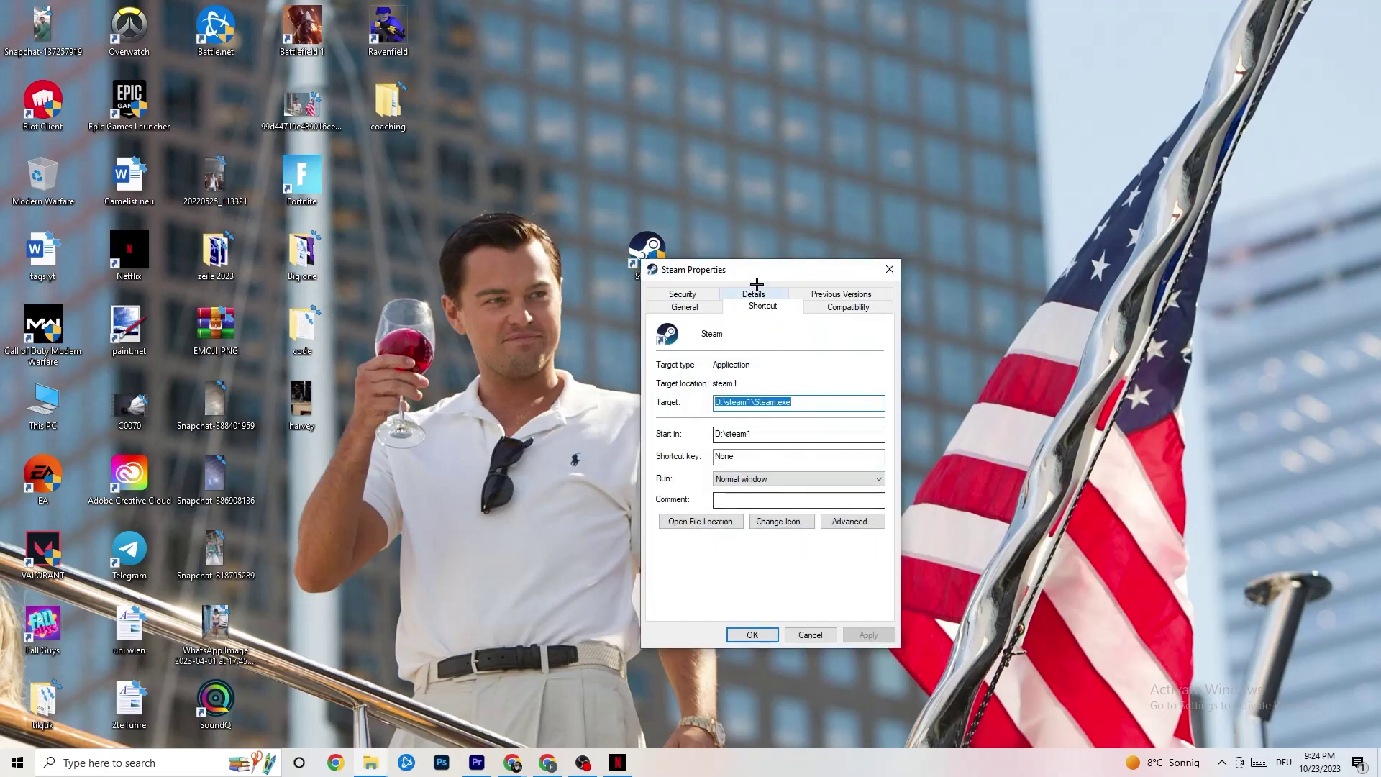
left_click_drag(758, 288, 550, 62)
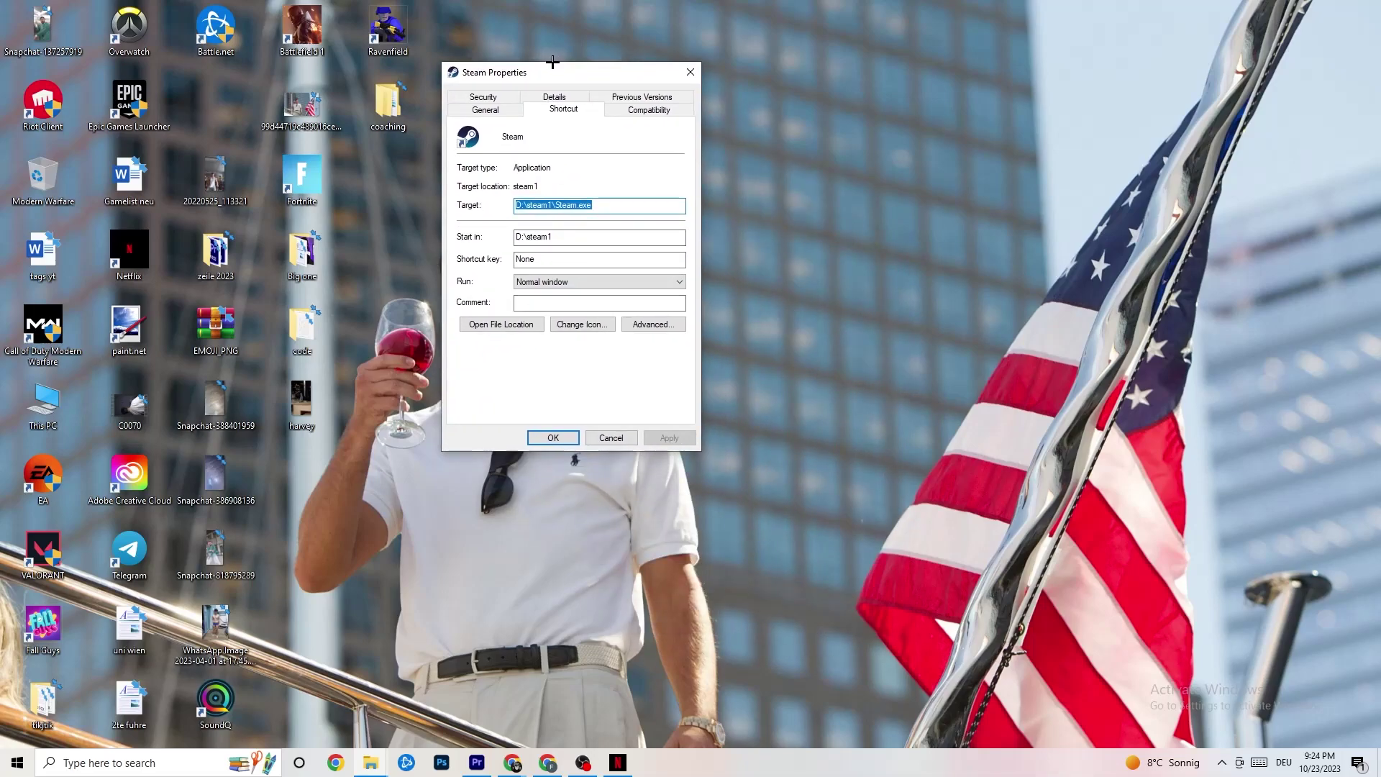
left_click(633, 110)
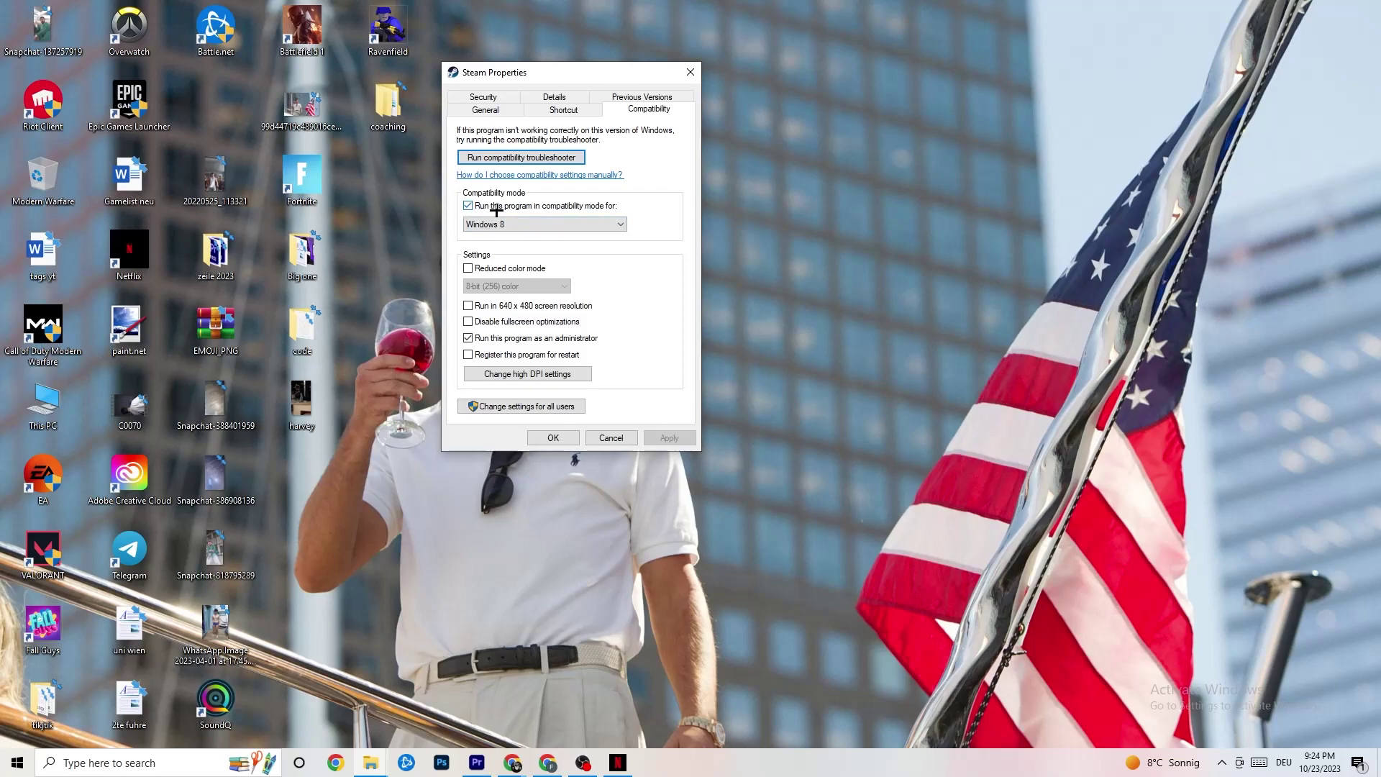
left_click(591, 223)
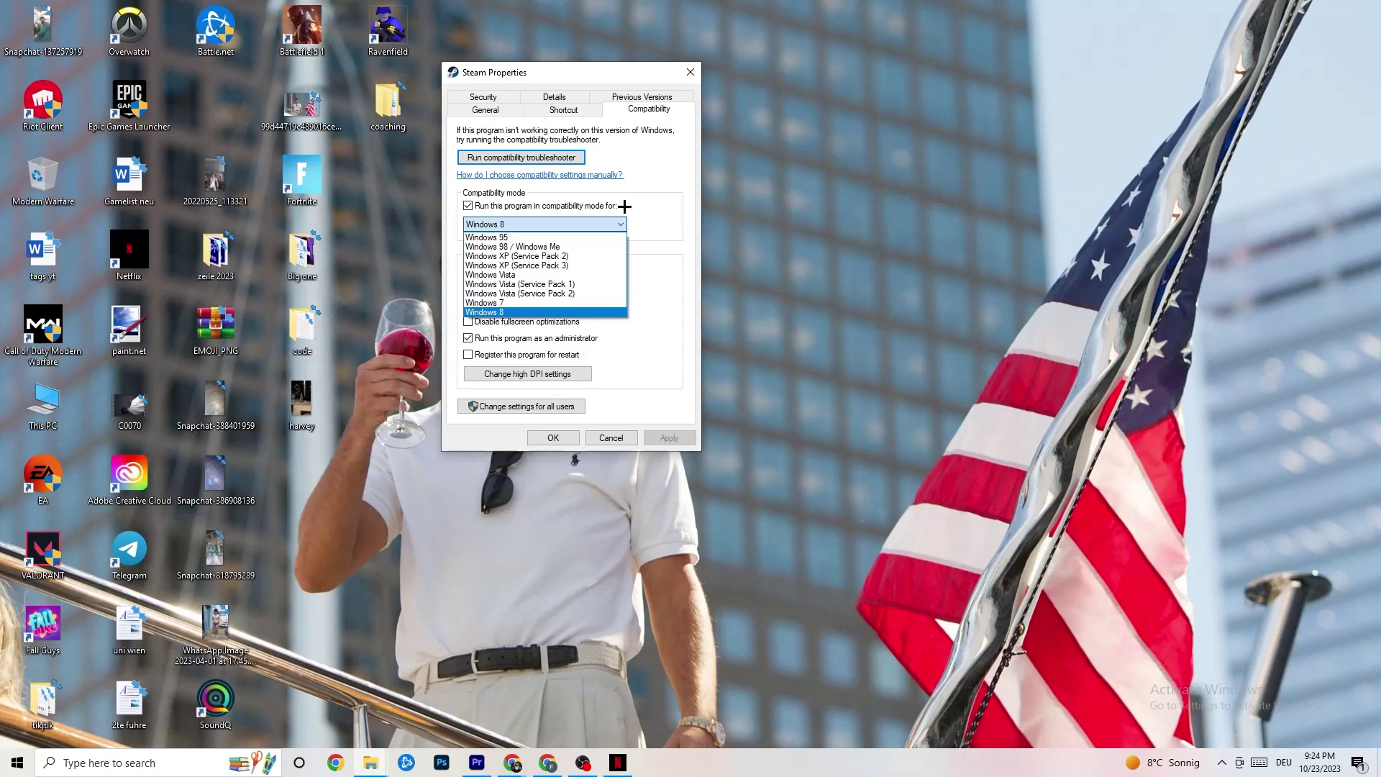
left_click(624, 206)
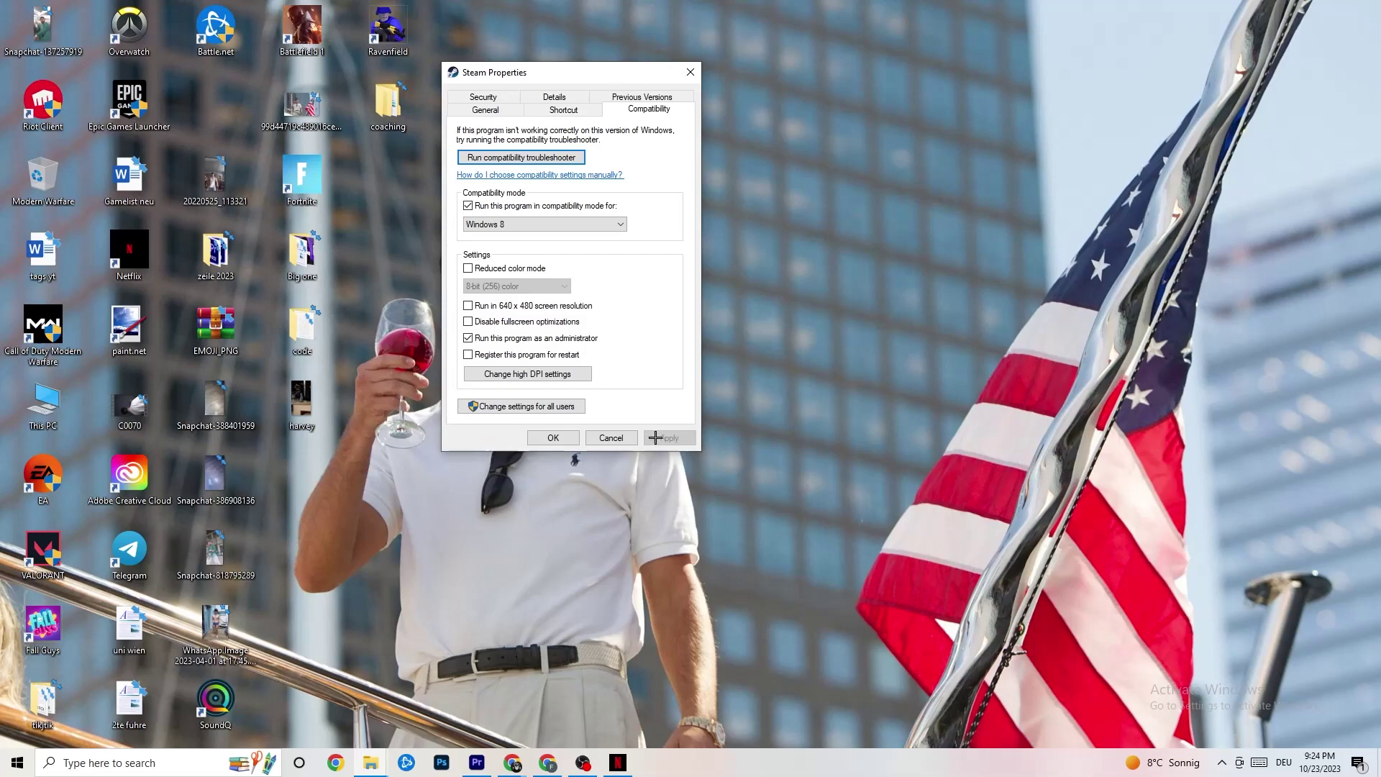
left_click(557, 441)
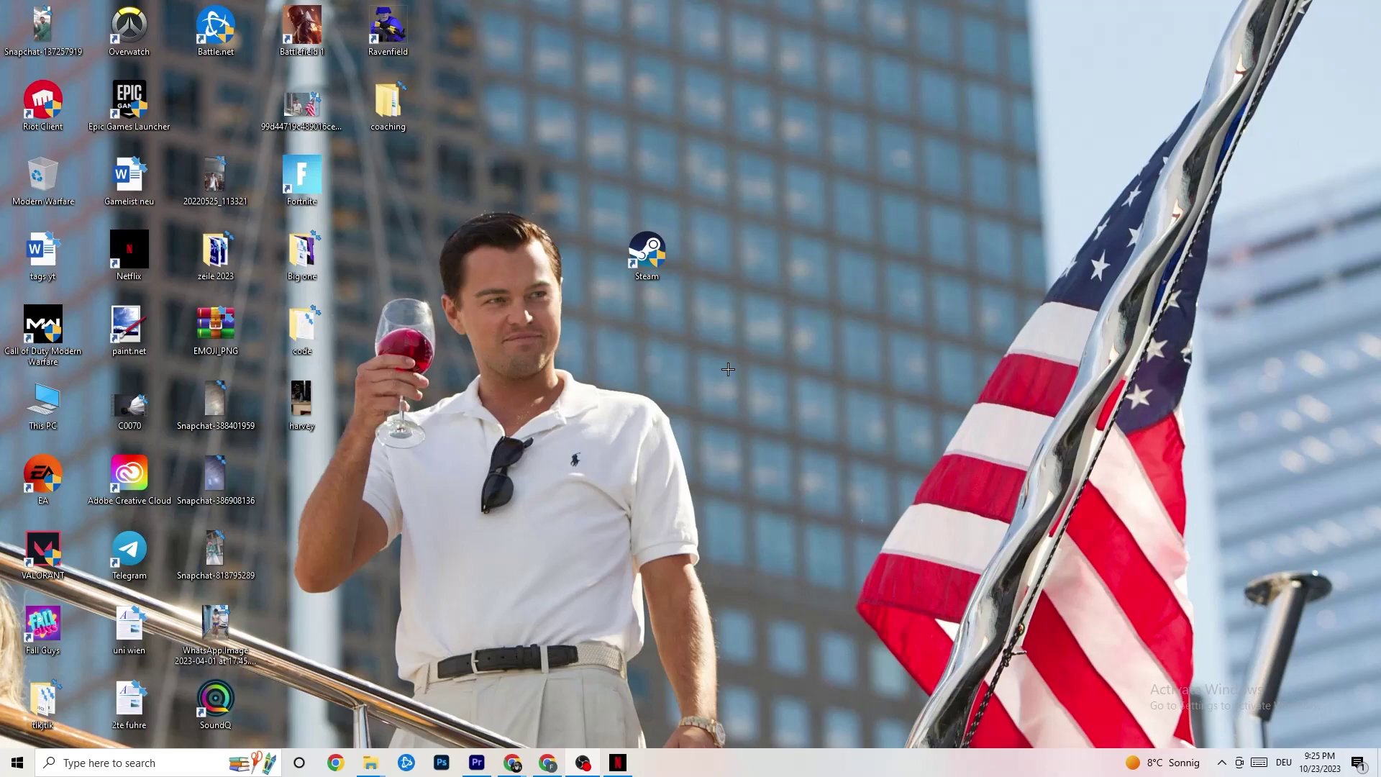
right_click(667, 272)
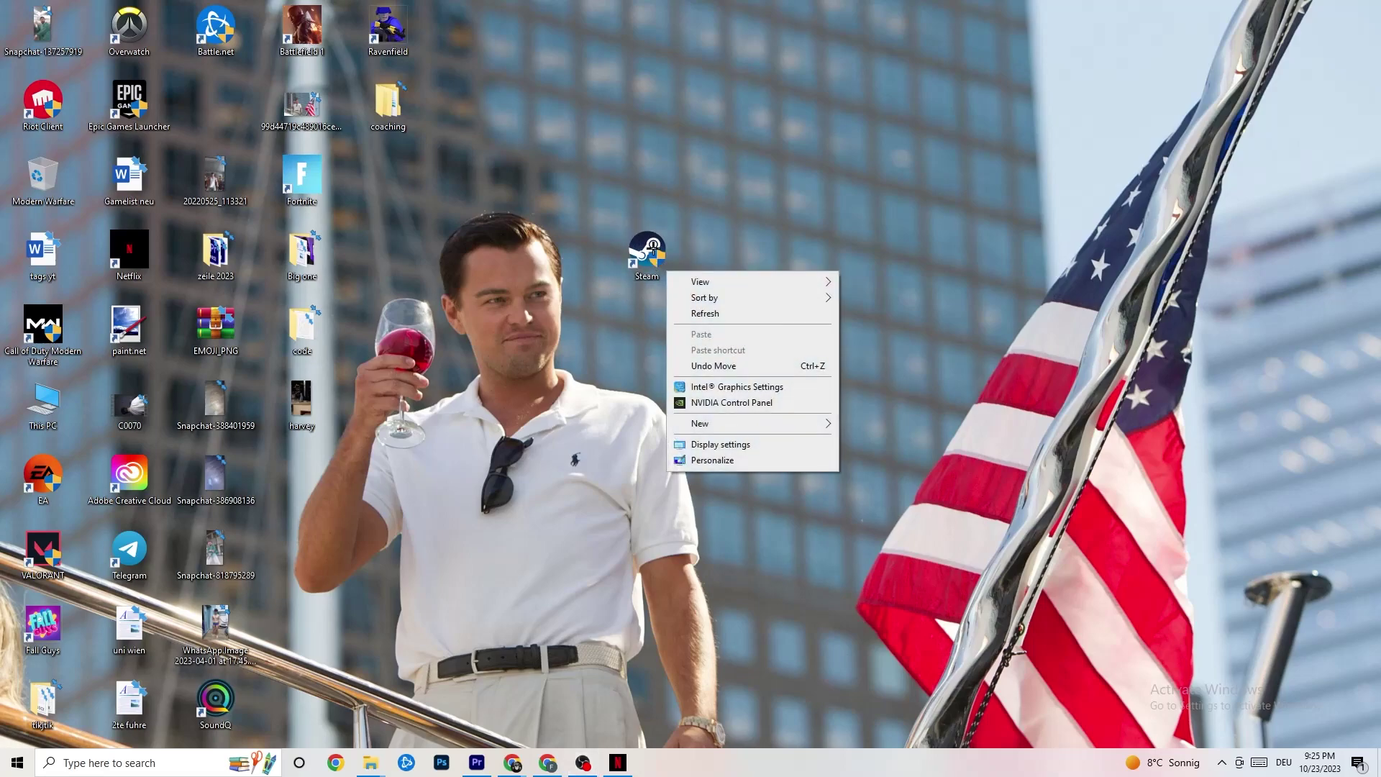
right_click(689, 143)
left_click(549, 70)
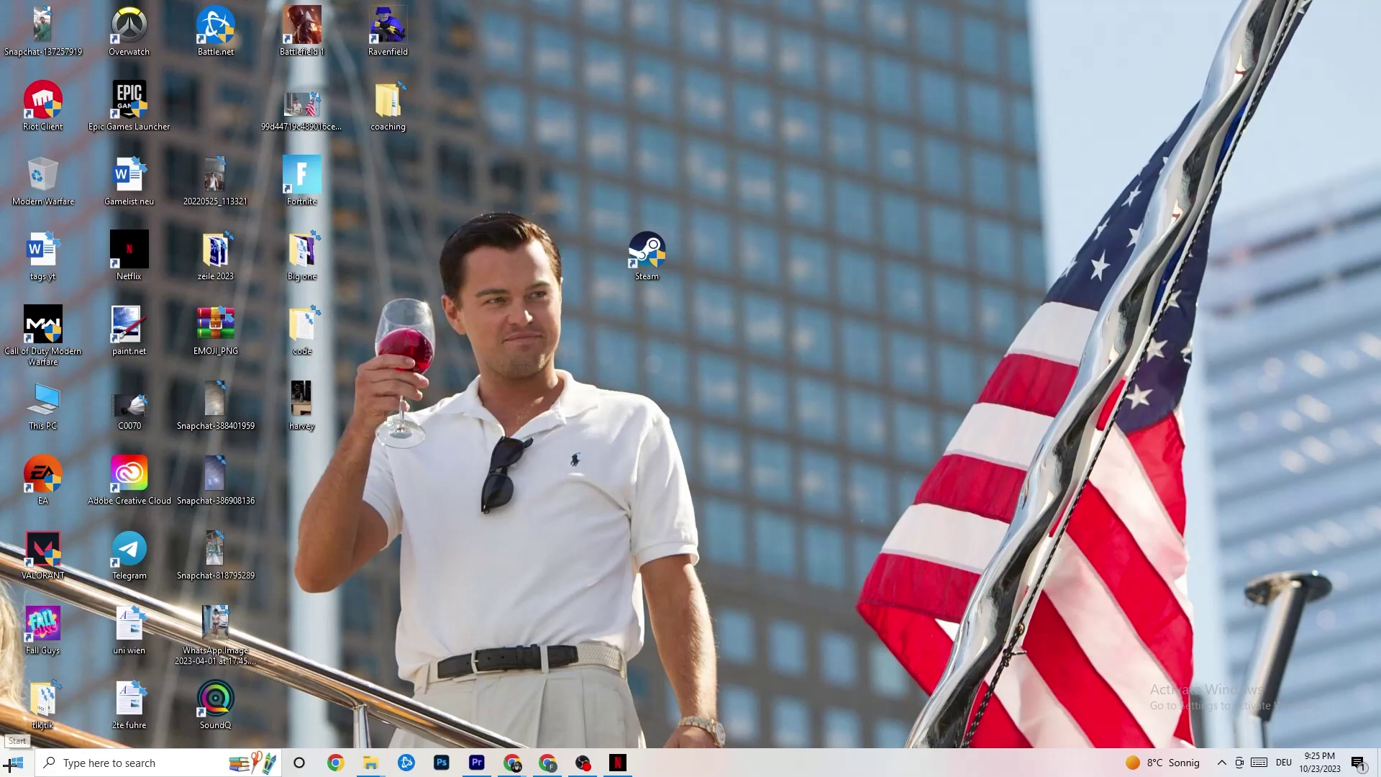
left_click(644, 251)
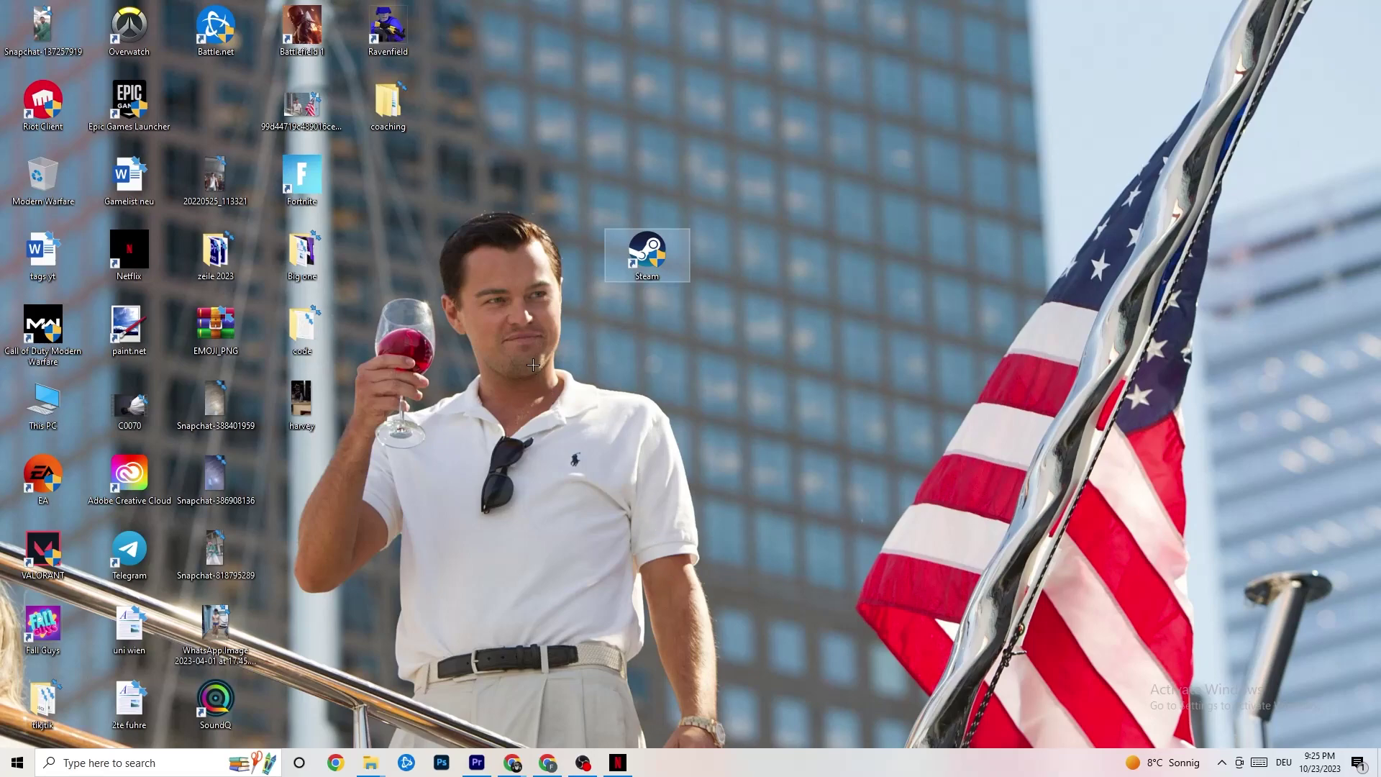
Open Task Manager full screen and examine the running processes and the actions available for Windows Explorer
right_click(767, 772)
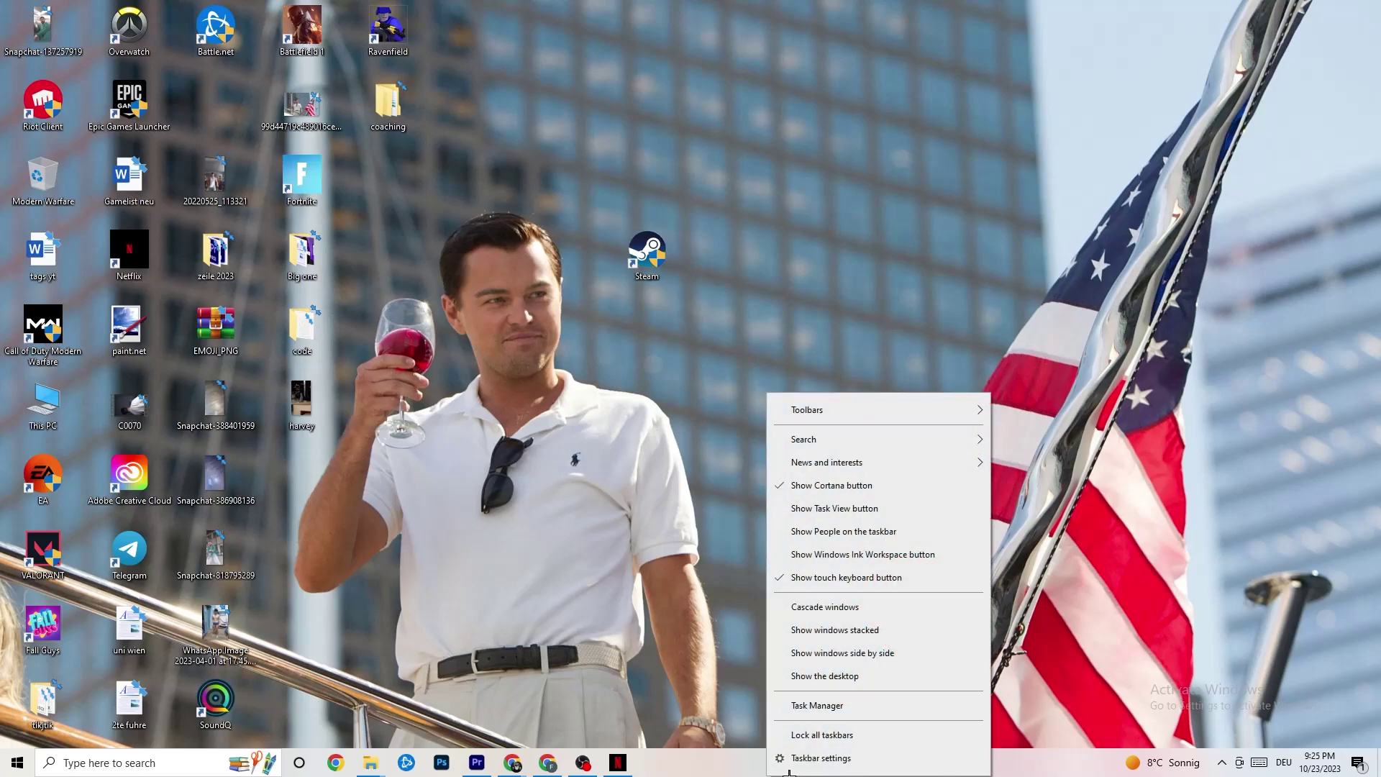
left_click(840, 706)
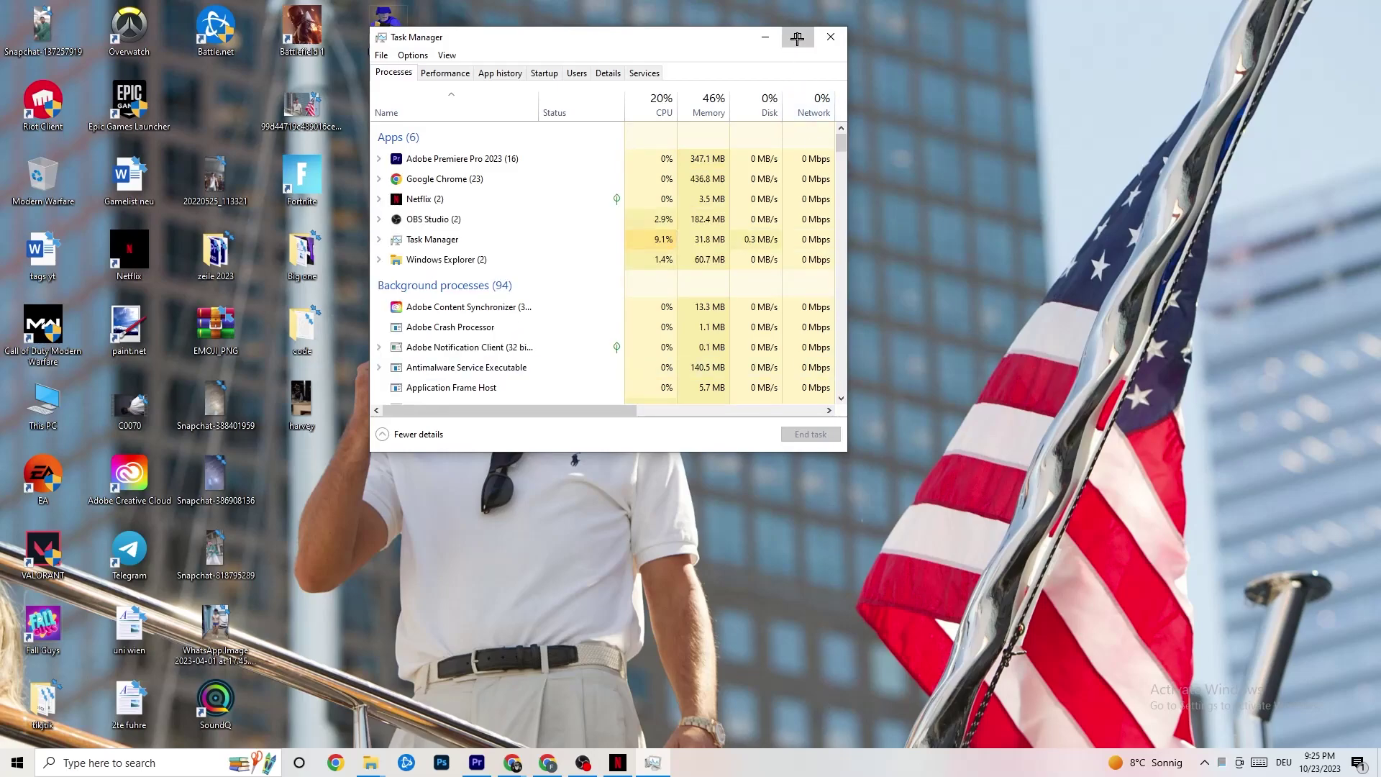
left_click(797, 33)
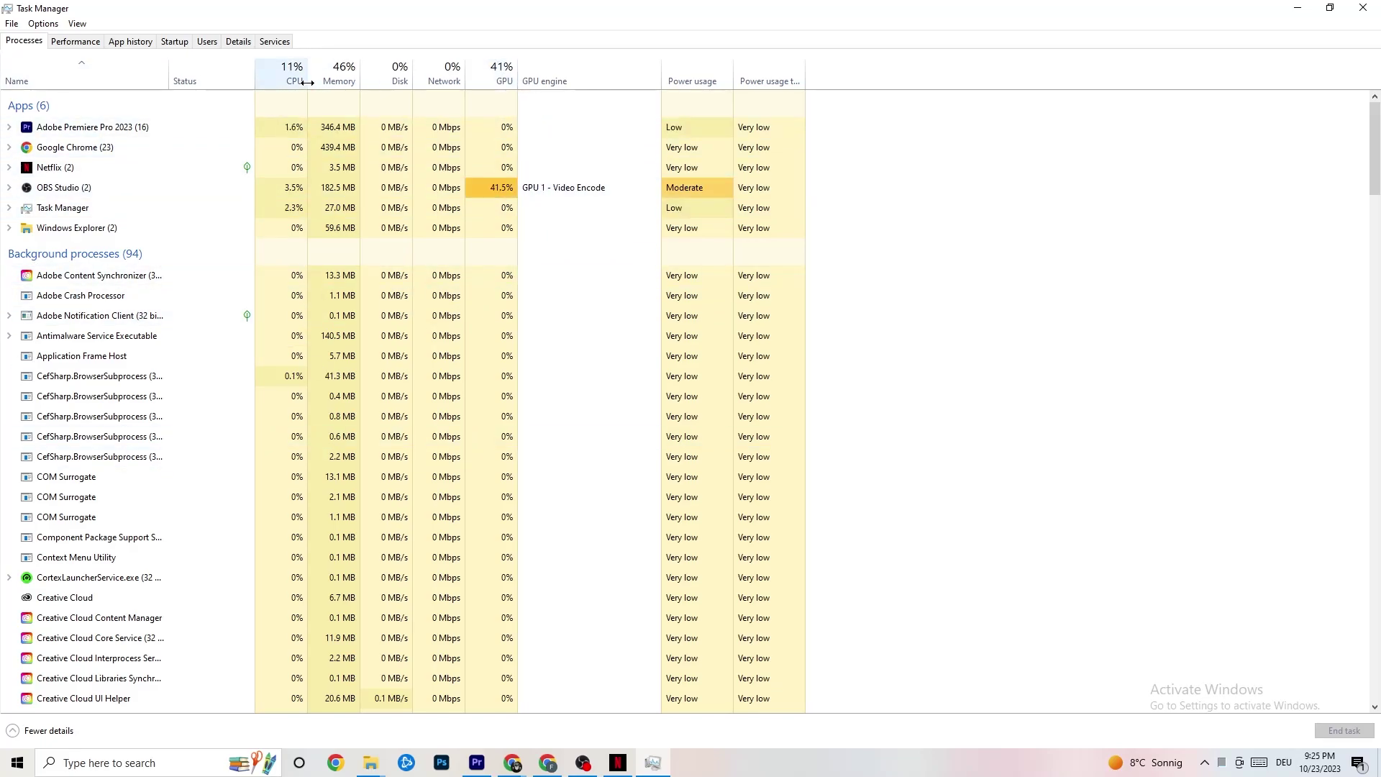
right_click(92, 230)
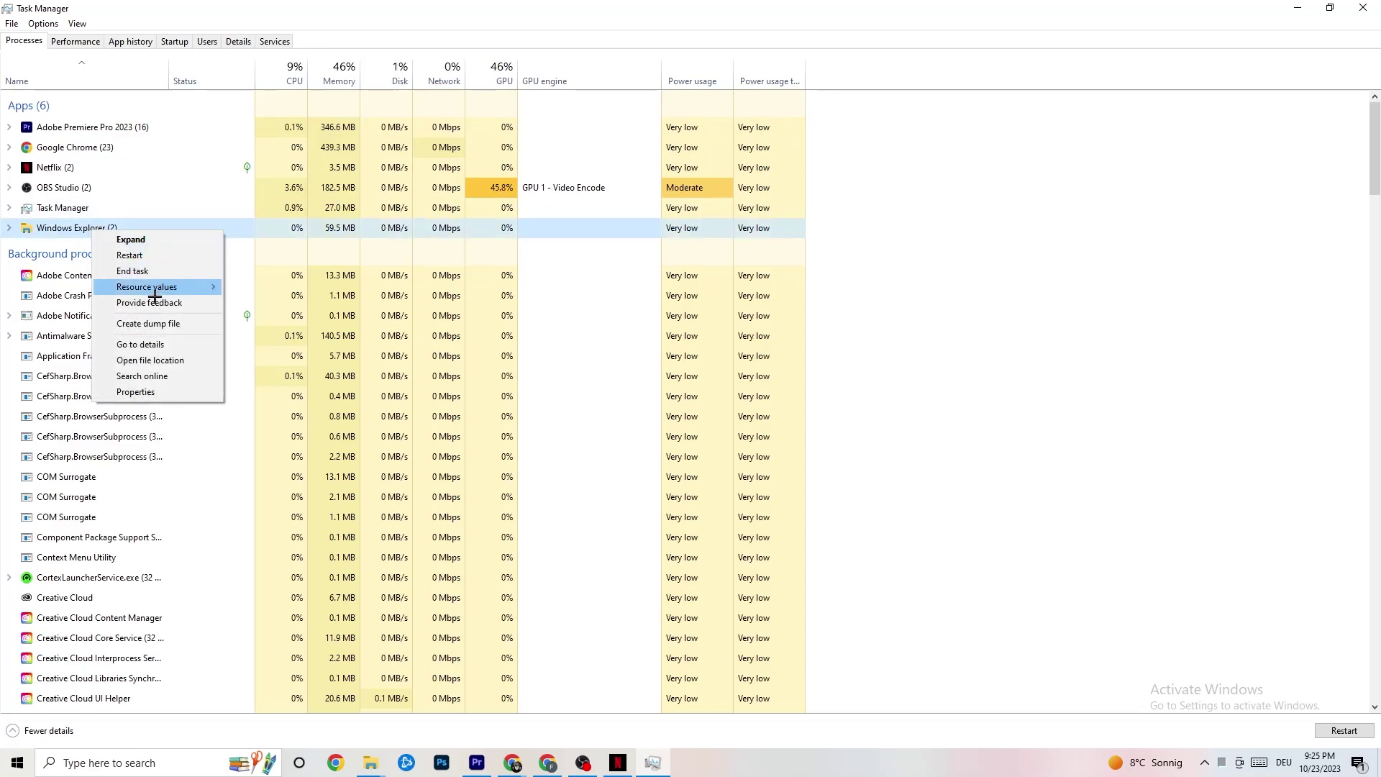
left_click(1039, 198)
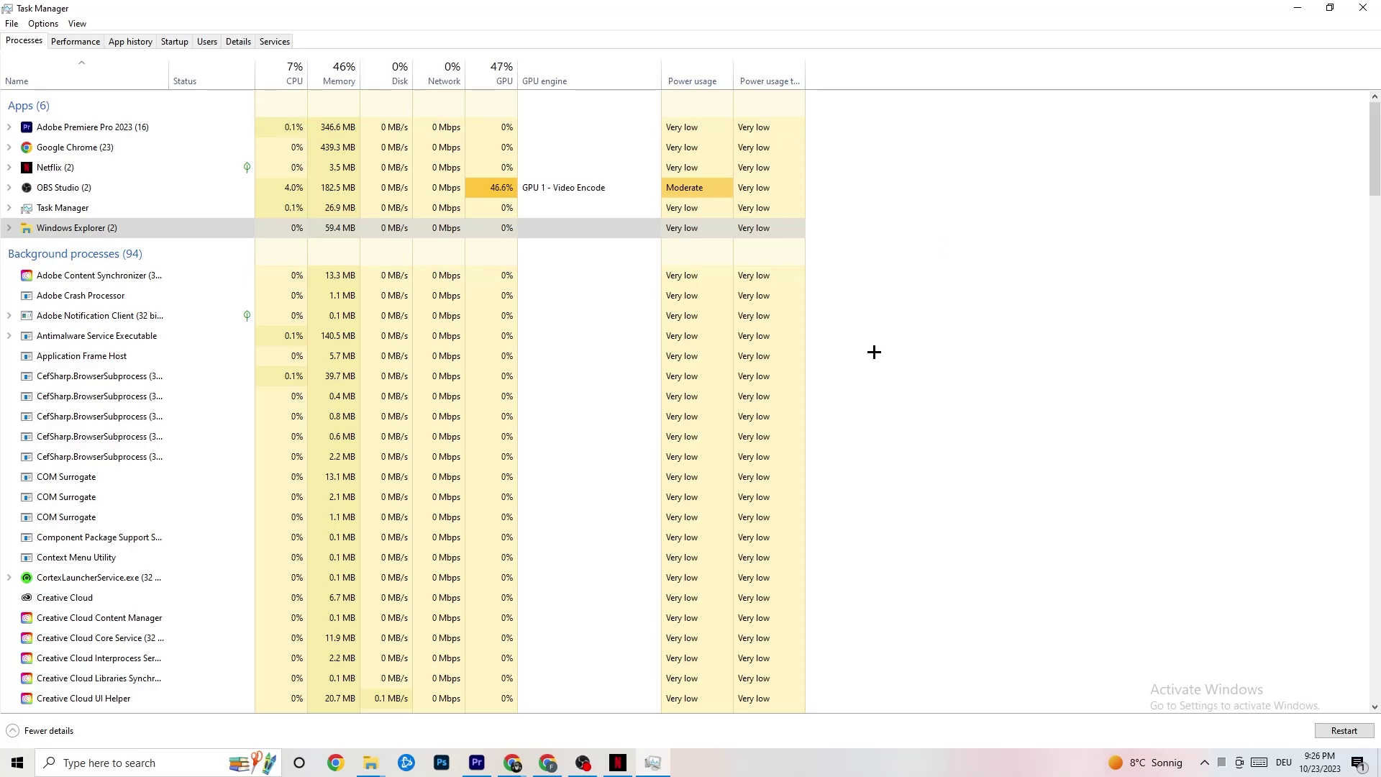
Examine the startup programs in Task Manager and the actions available for the enabled Pivot Software entry
left_click(175, 41)
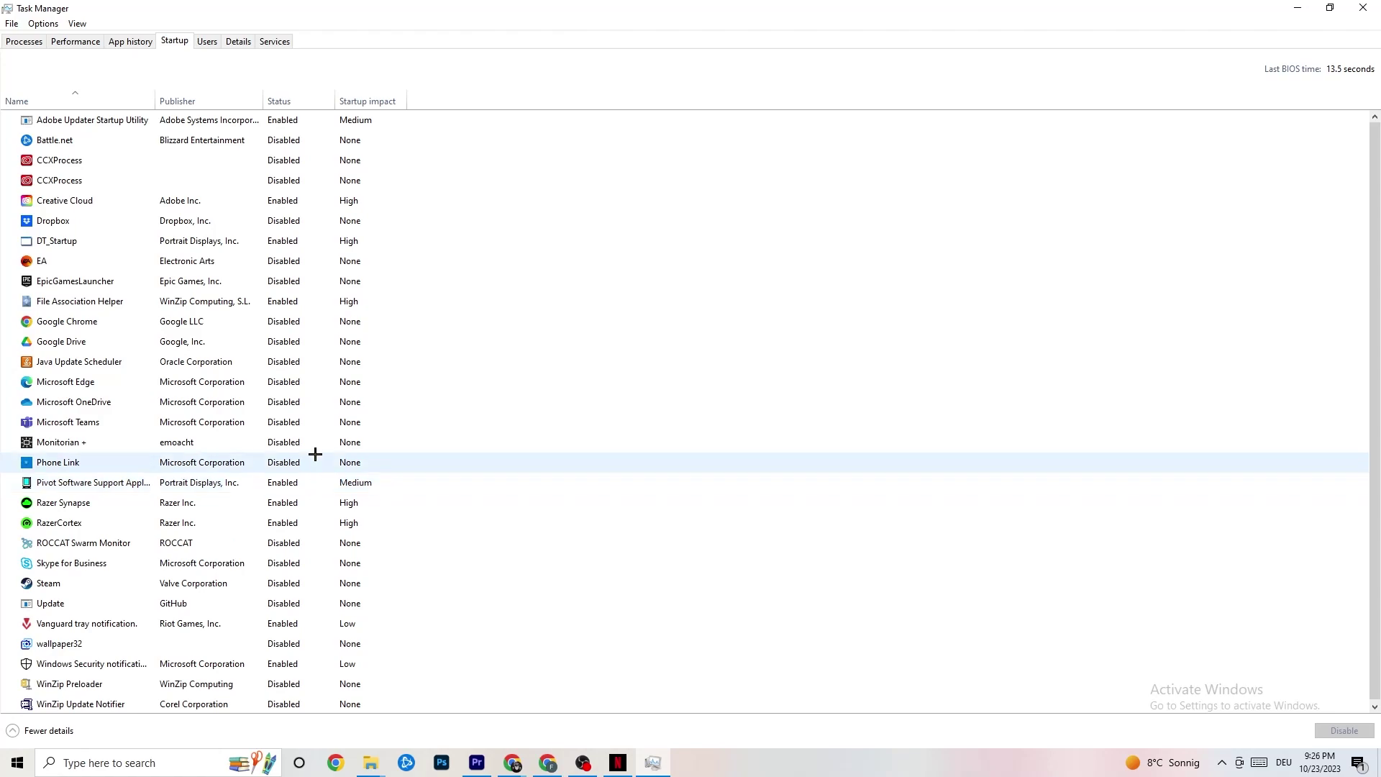
right_click(278, 482)
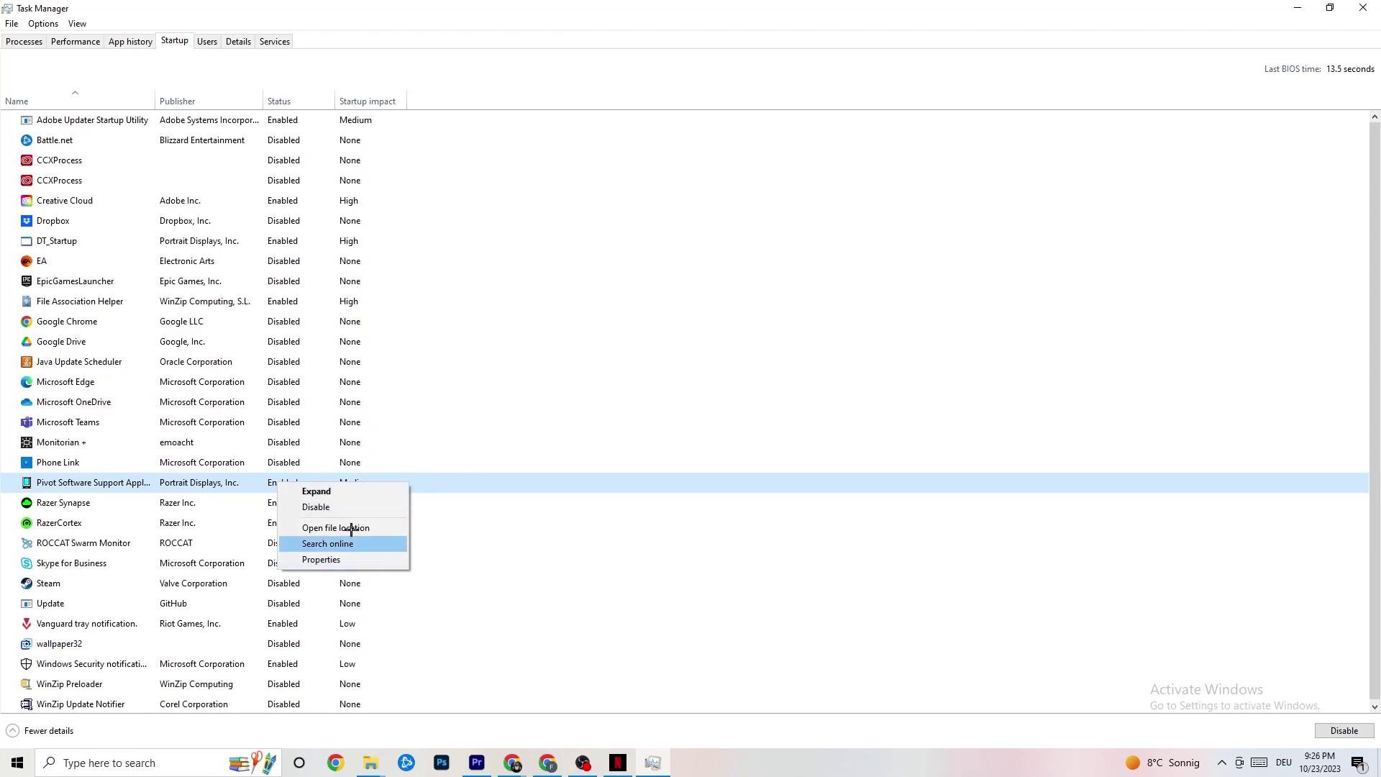
left_click(238, 41)
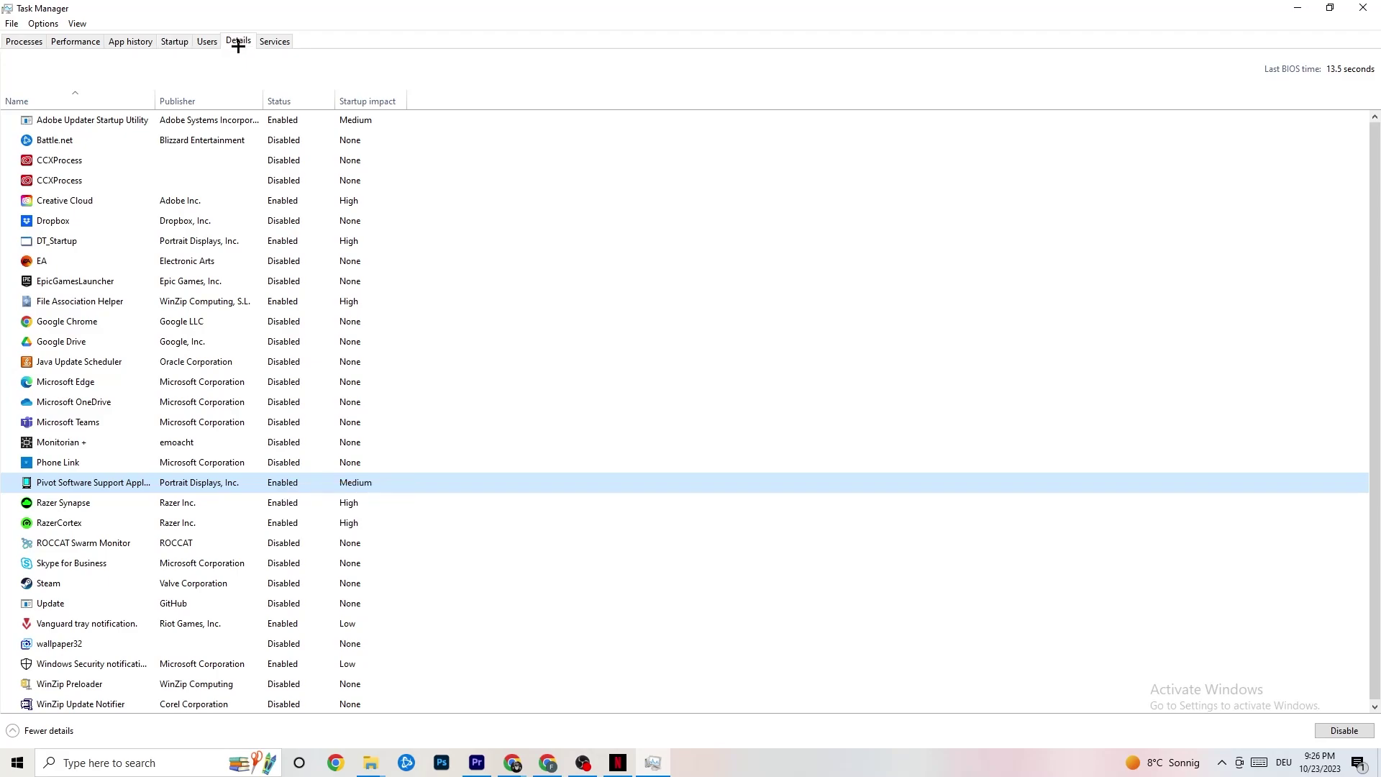
Check the priority options for the Adobe Premiere Pro process in Task Manager's detailed process list and close Task Manager
left_click(238, 41)
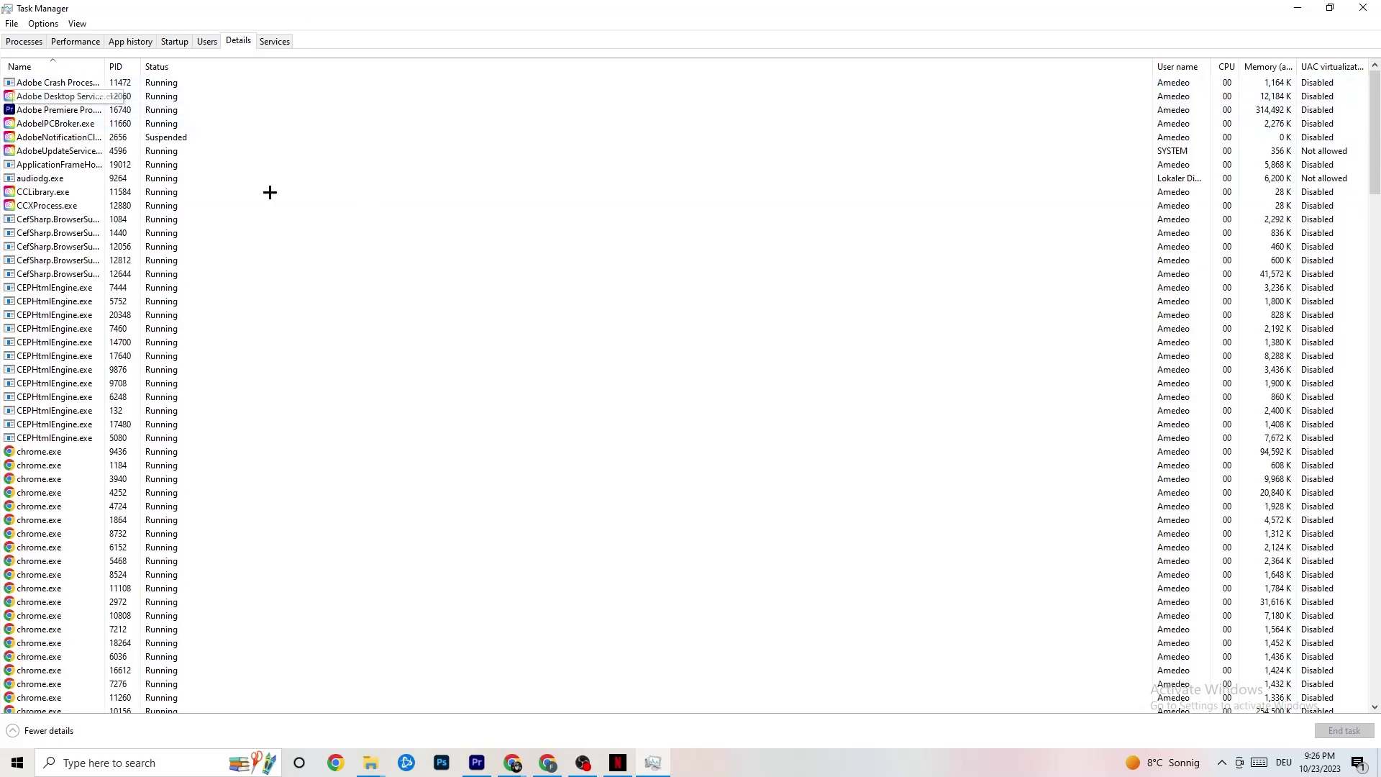
right_click(61, 117)
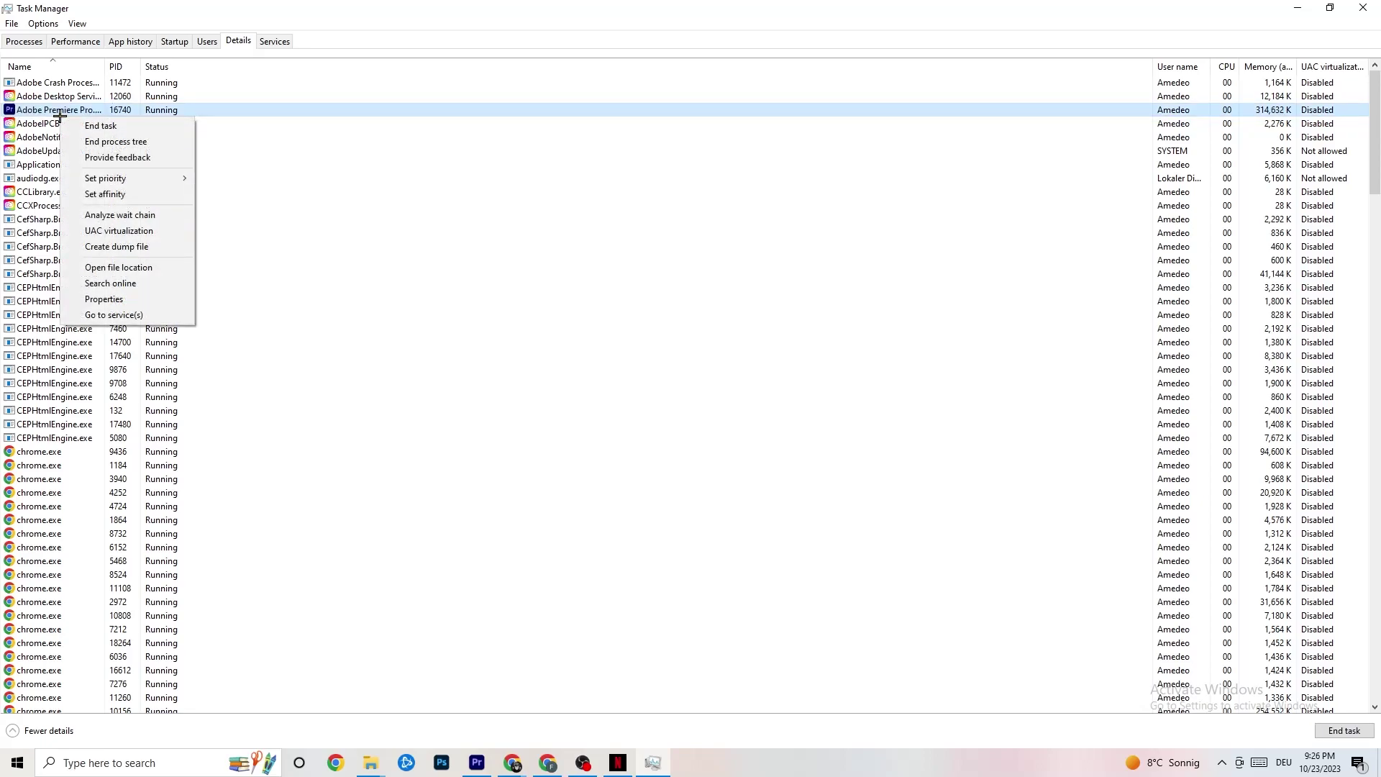
mouse_move(115, 178)
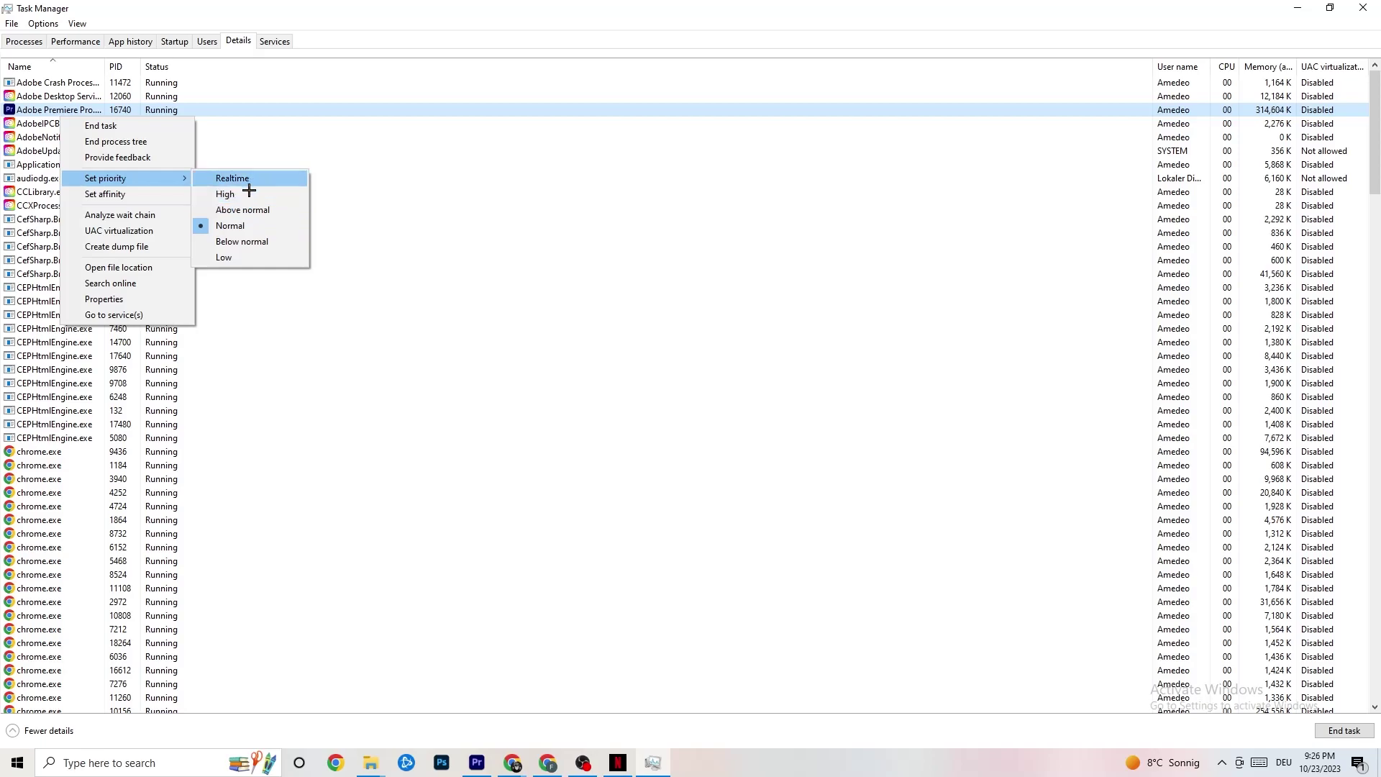
left_click(416, 136)
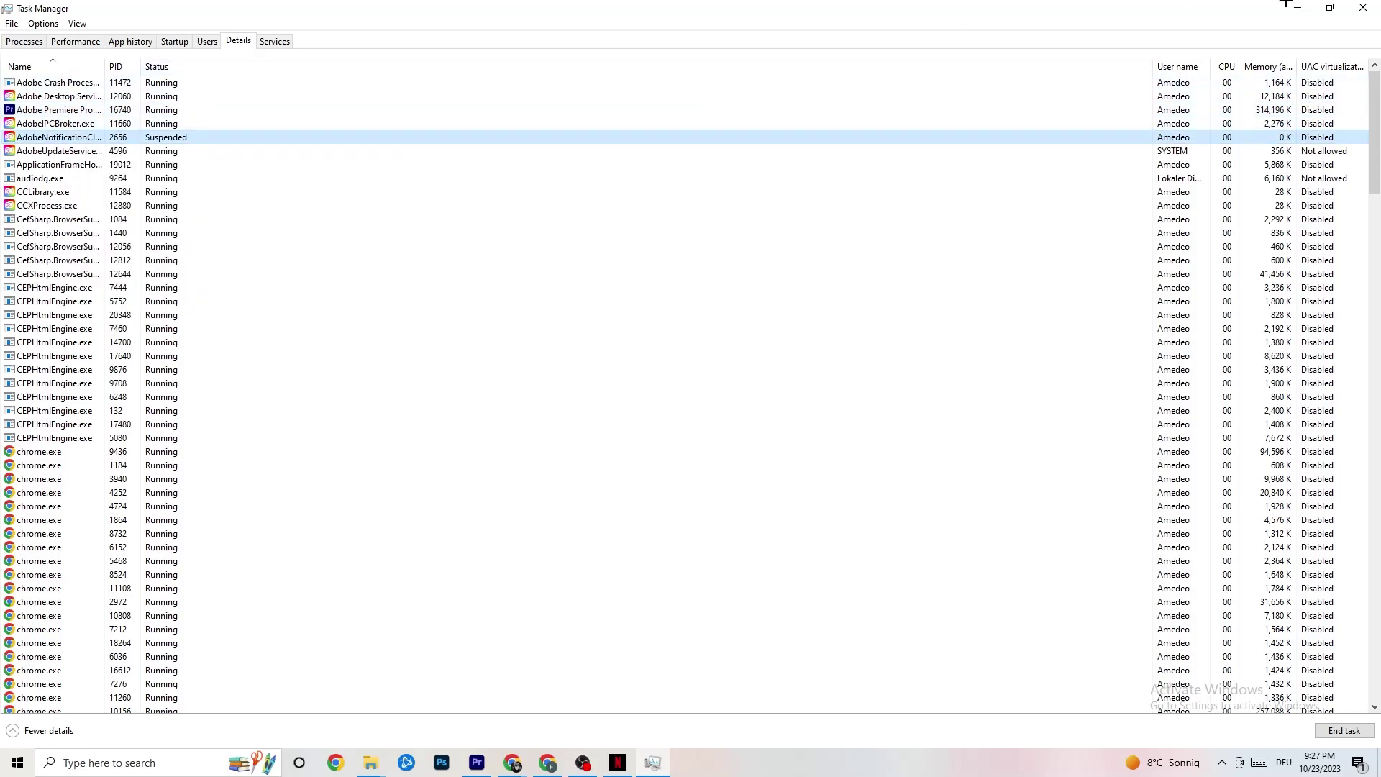
left_click(1363, 7)
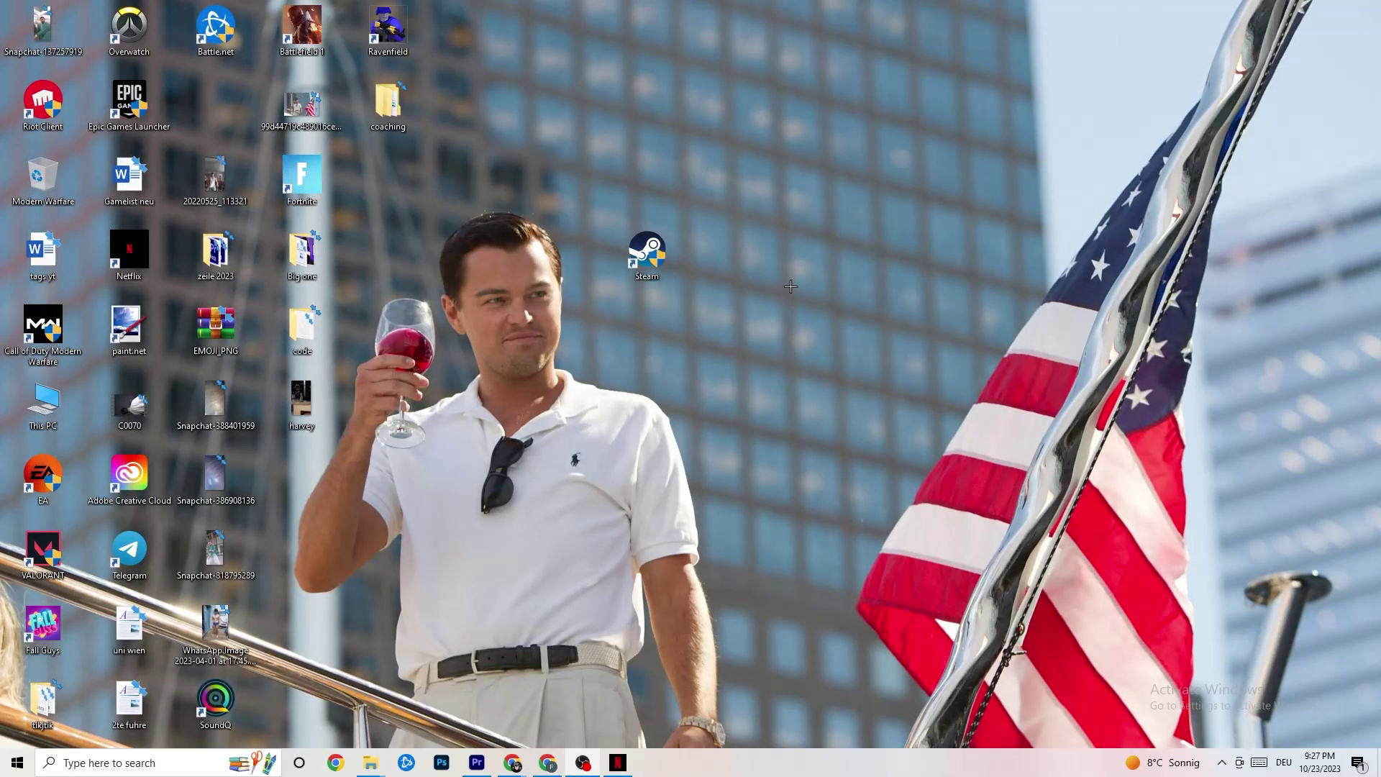
Review the Adjust image settings with preview and Change resolution pages in NVIDIA Control Panel and close it
right_click(773, 137)
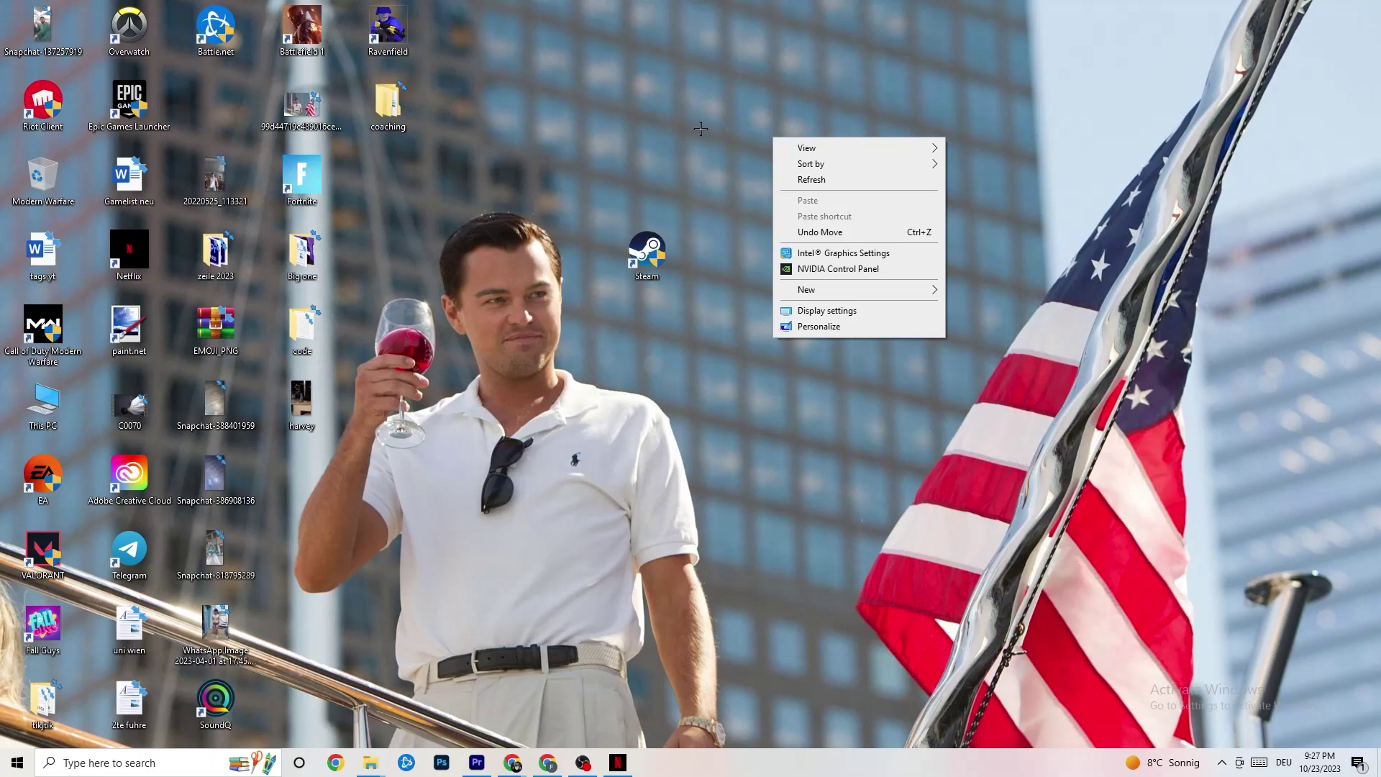
left_click(818, 271)
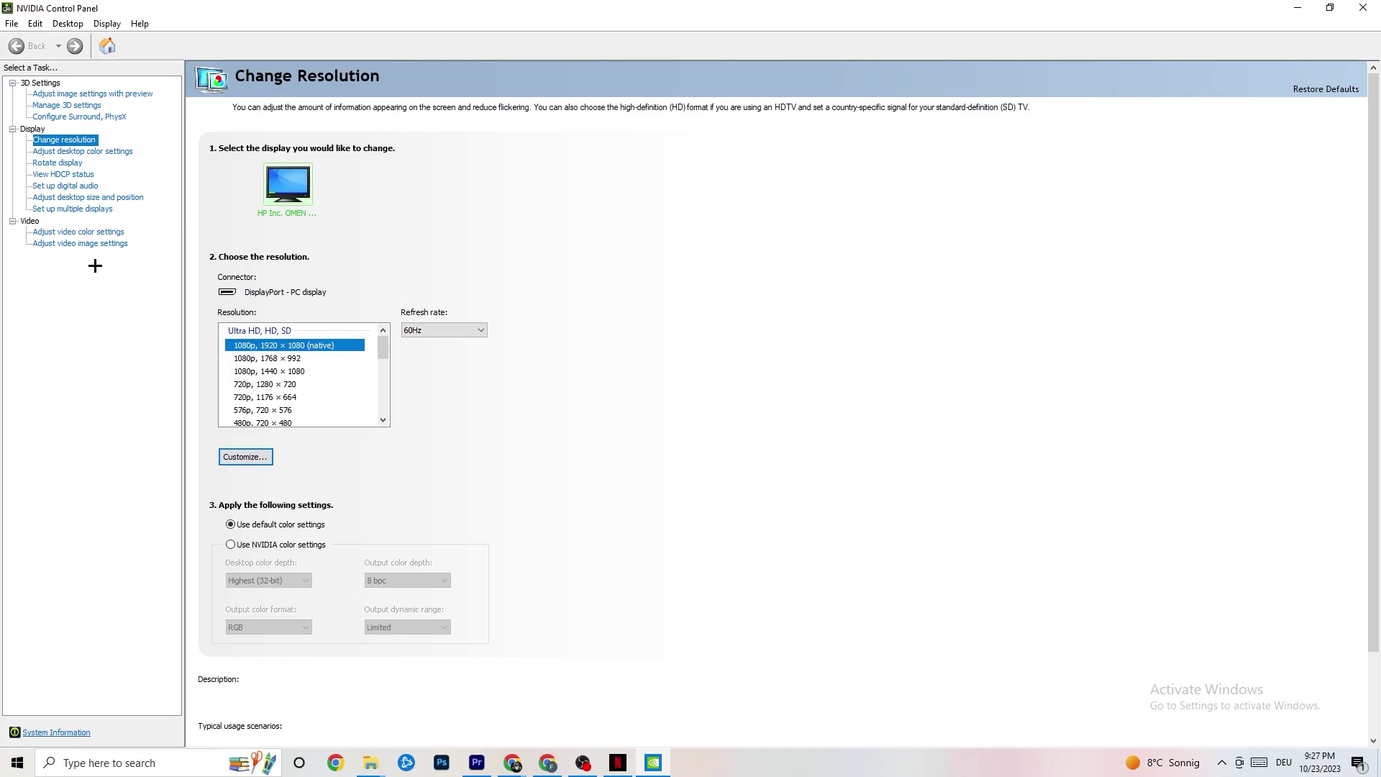
left_click(77, 95)
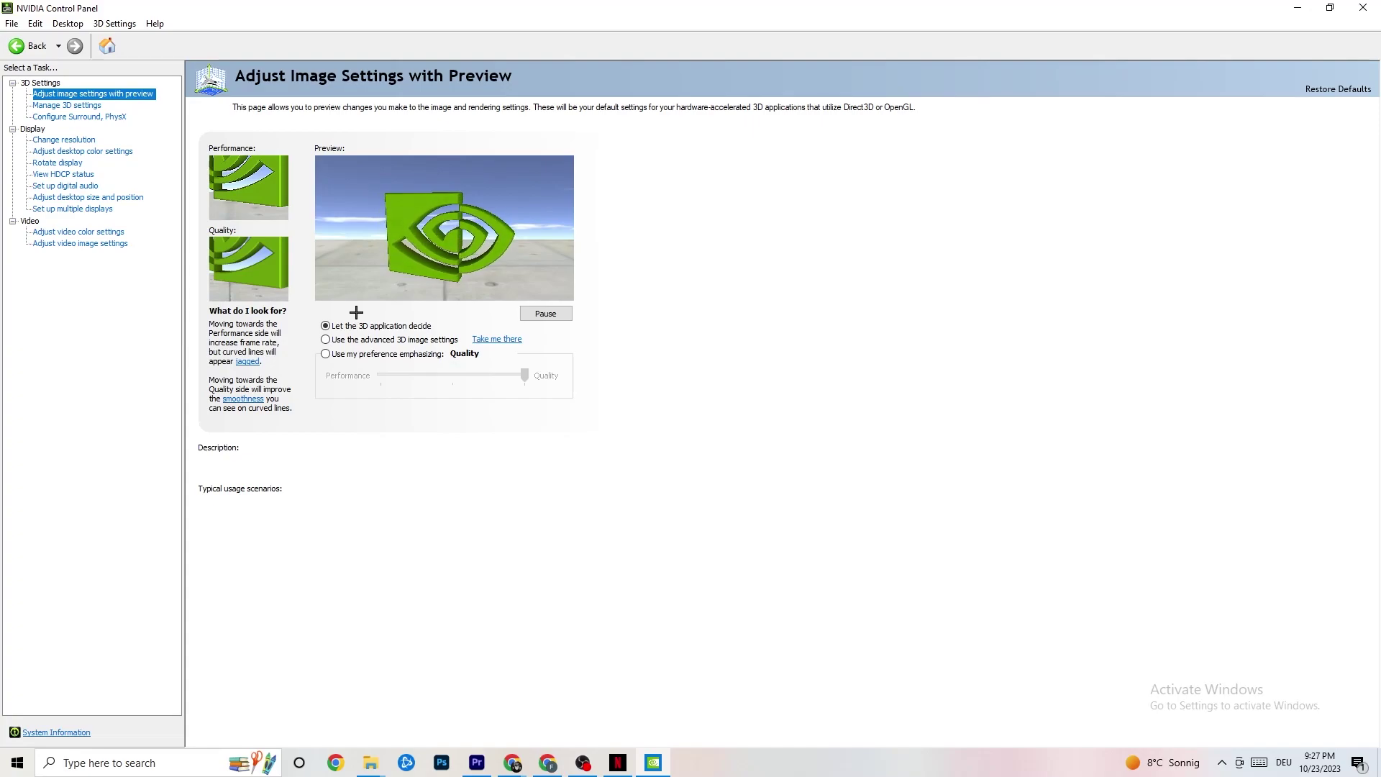
mouse_move(494, 341)
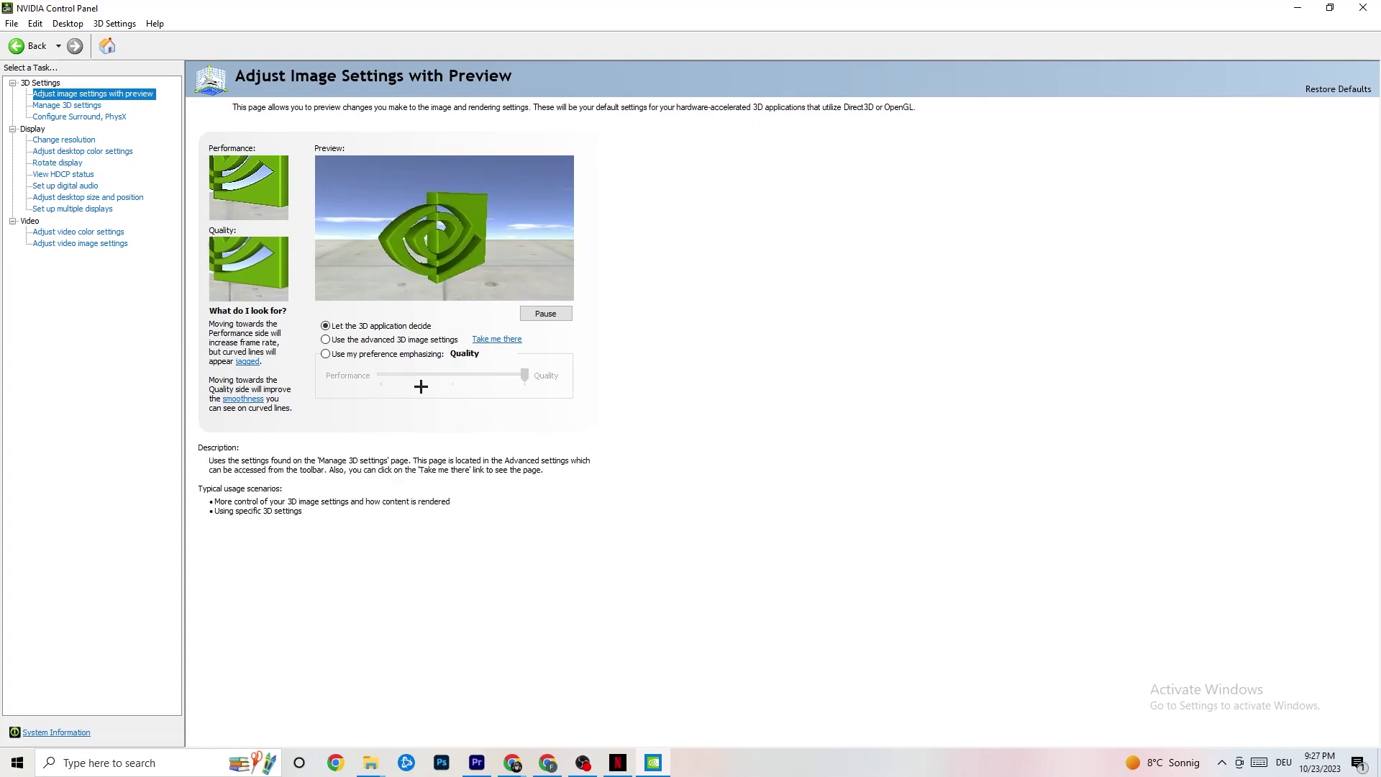
mouse_move(331, 358)
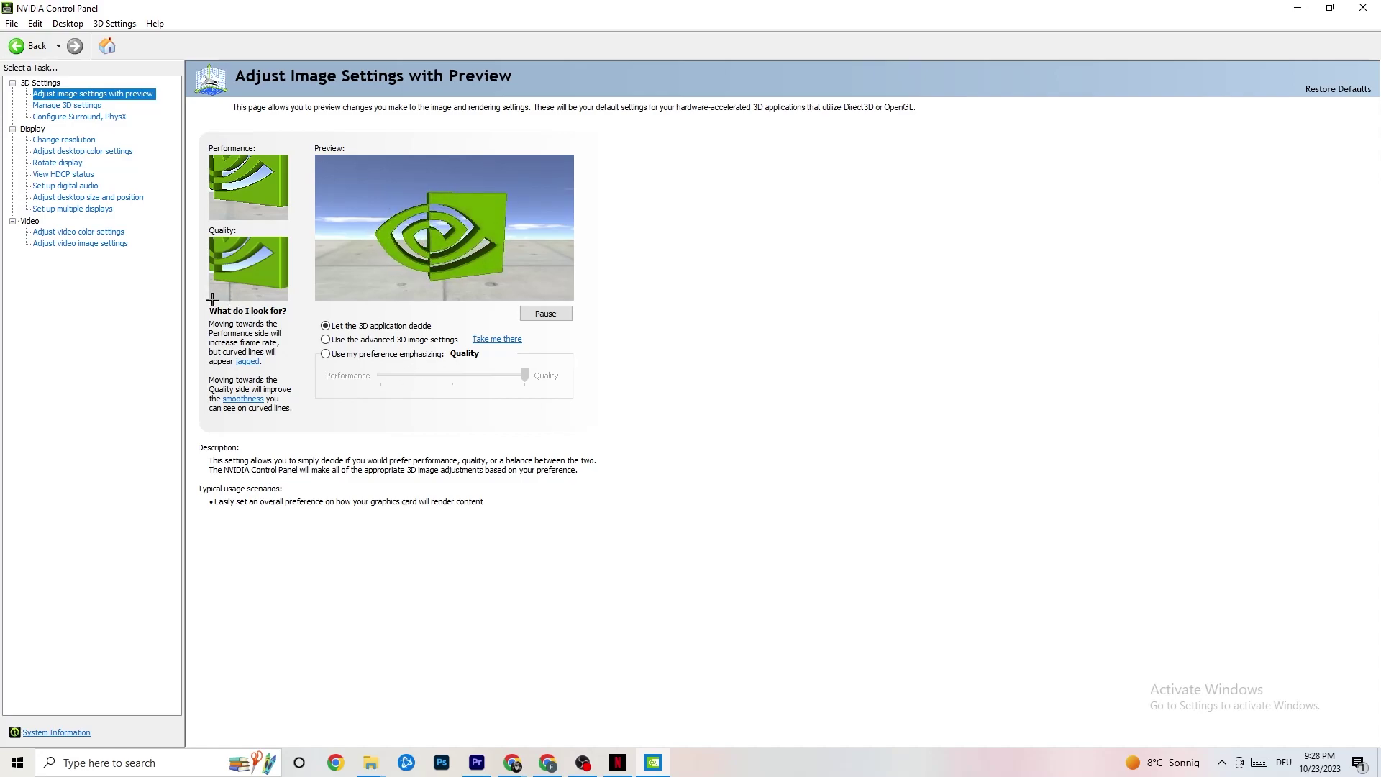
left_click(50, 141)
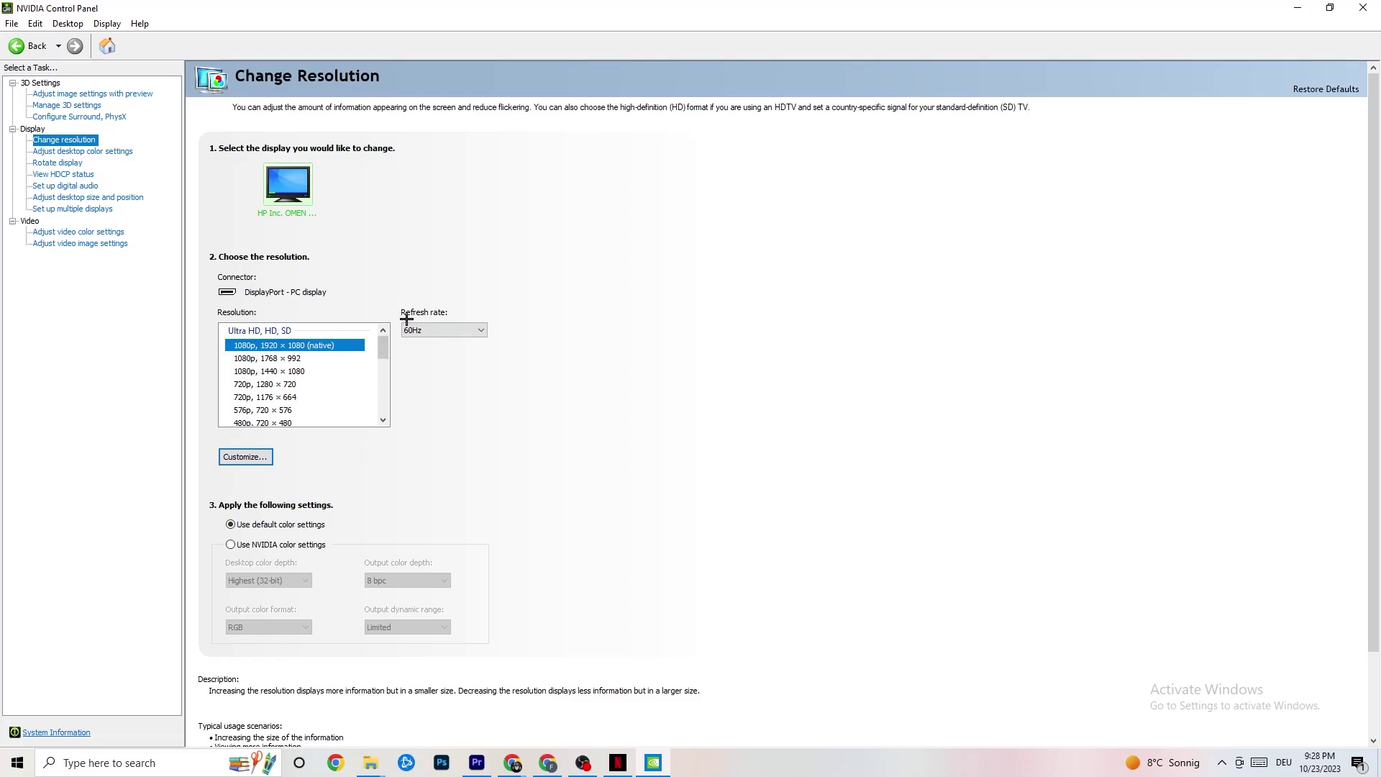
left_click(1361, 7)
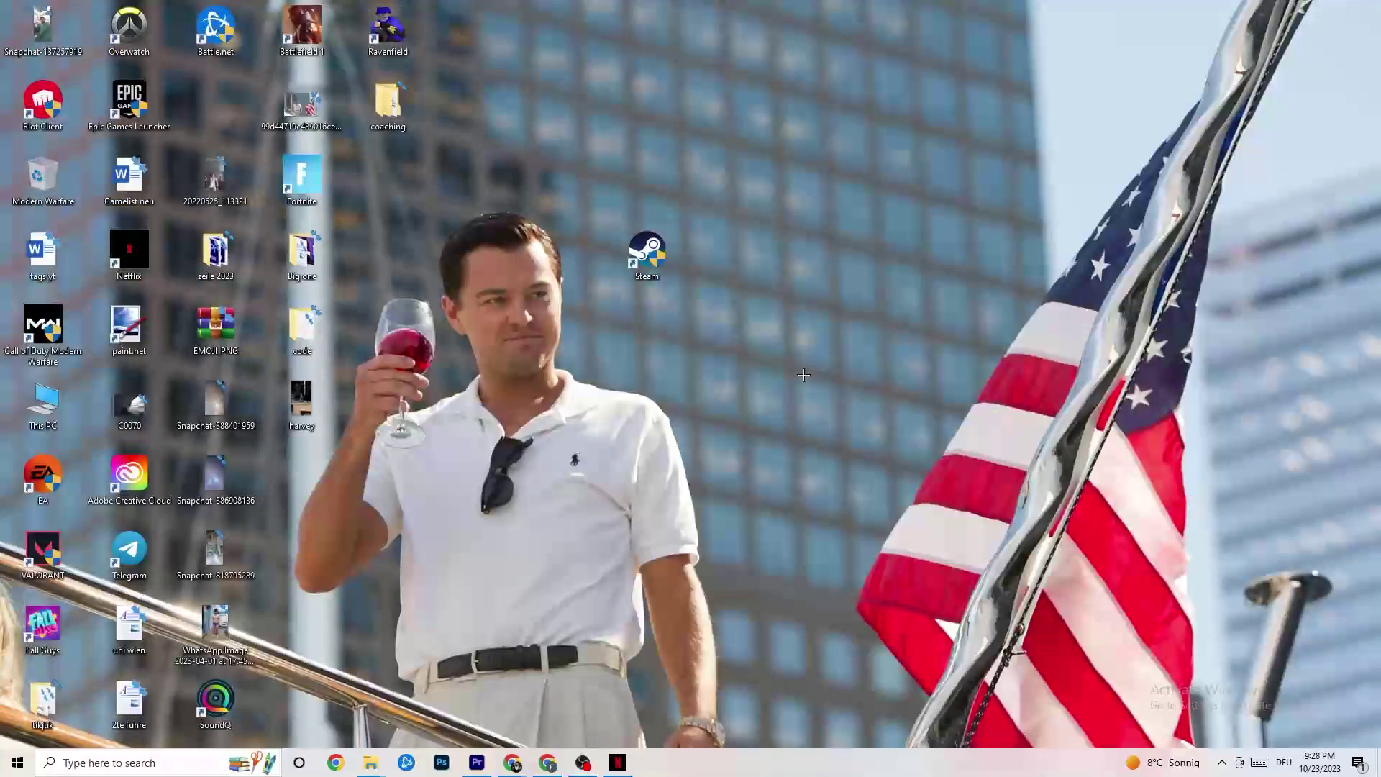